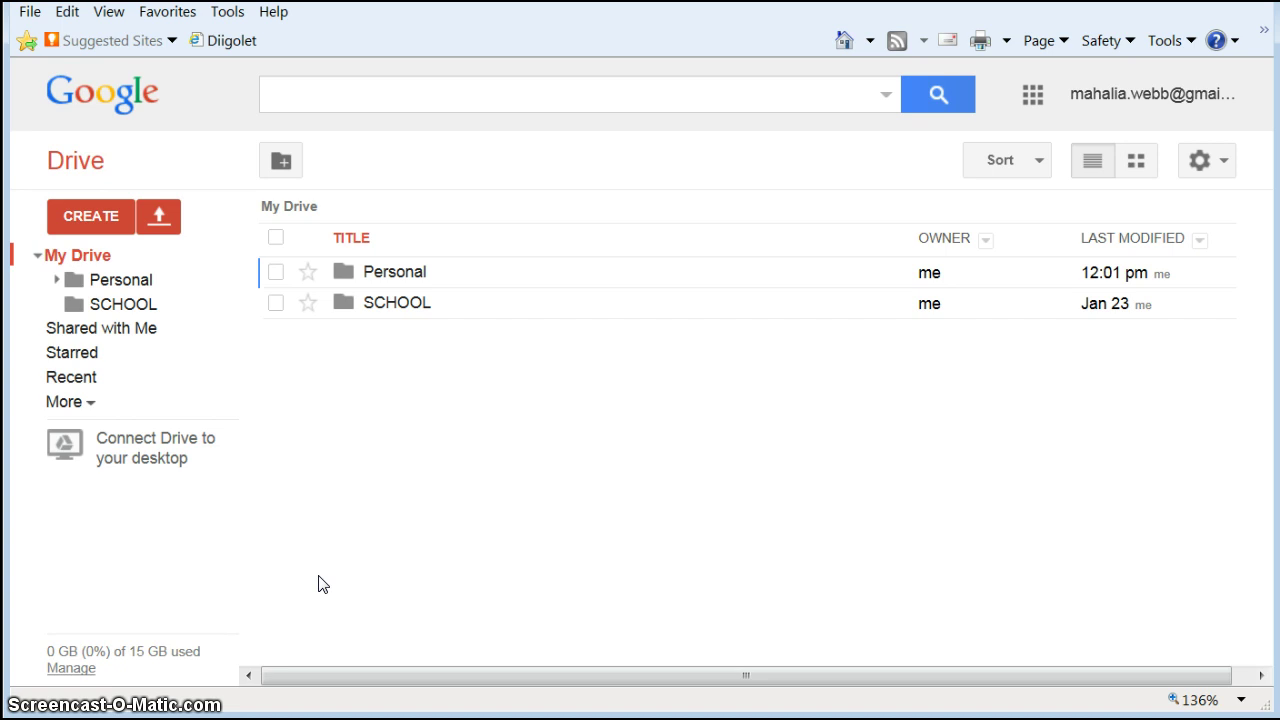
# - Check the storage usage breakdown for the account and collapse the My Drive folder tree
pyautogui.moveTo(81, 662)
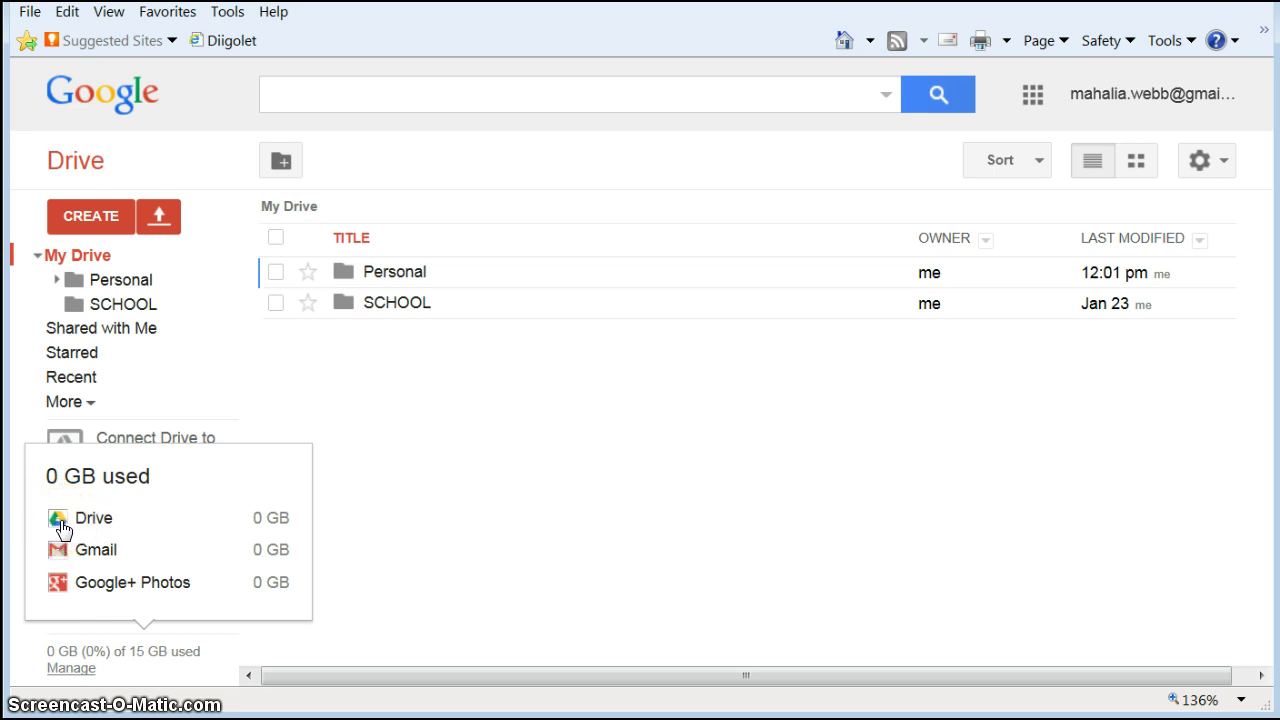
pyautogui.click(661, 498)
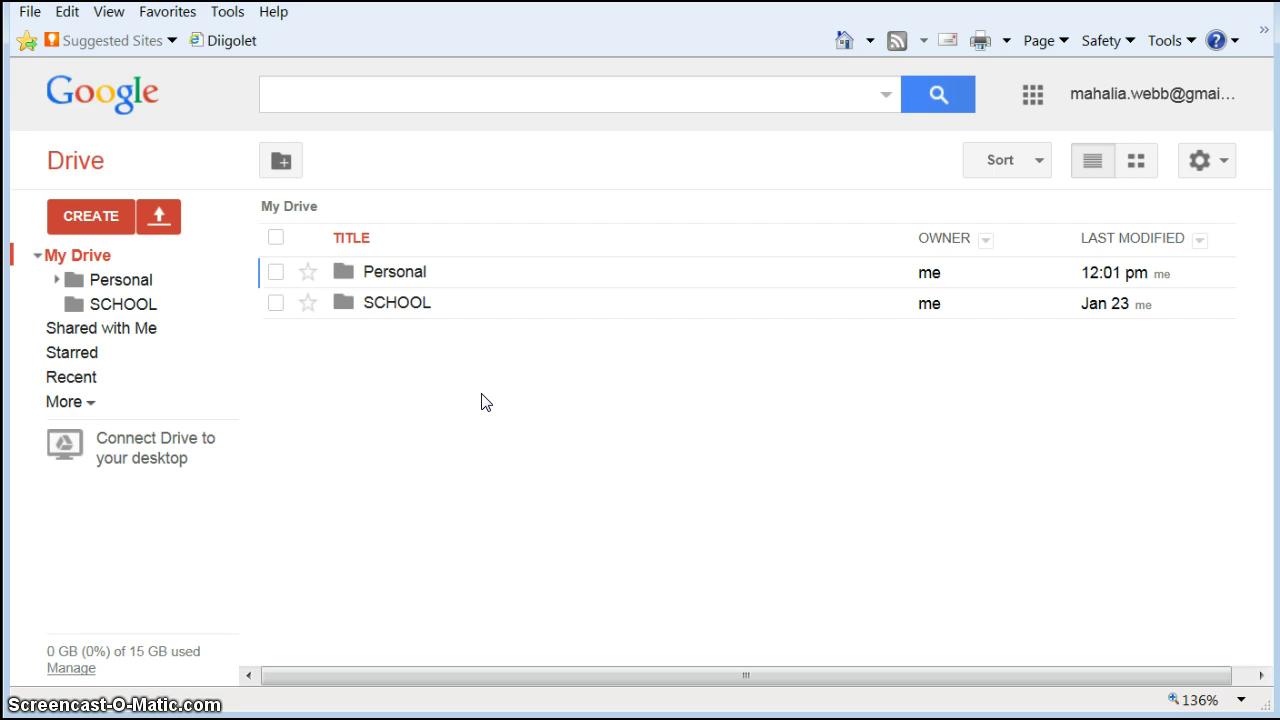
pyautogui.click(38, 256)
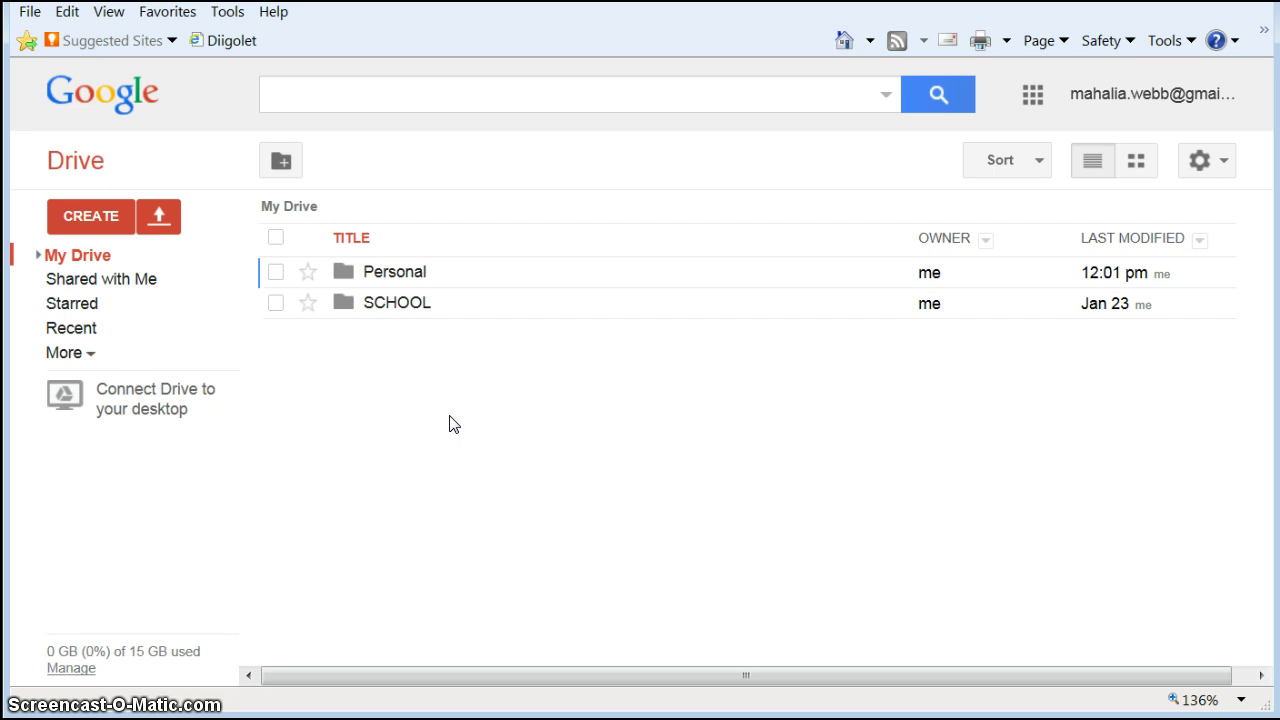
# - Create a new blank text document in My Drive
pyautogui.click(112, 219)
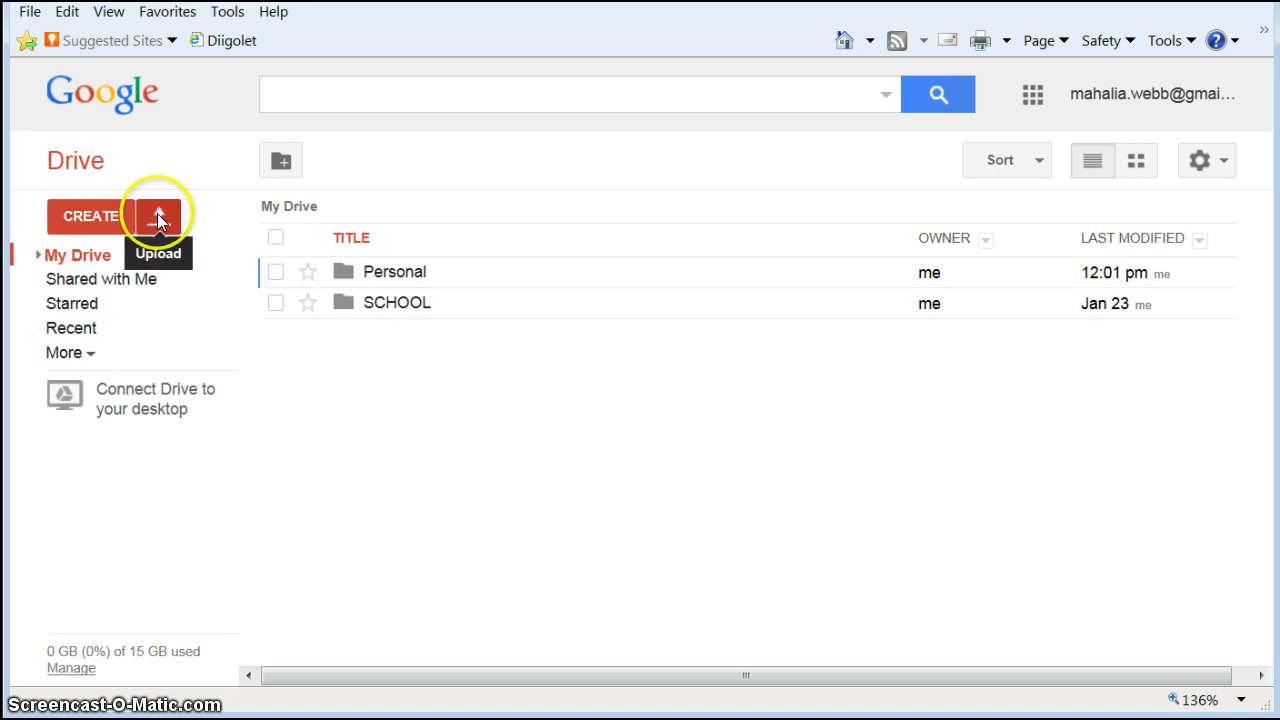
pyautogui.click(82, 217)
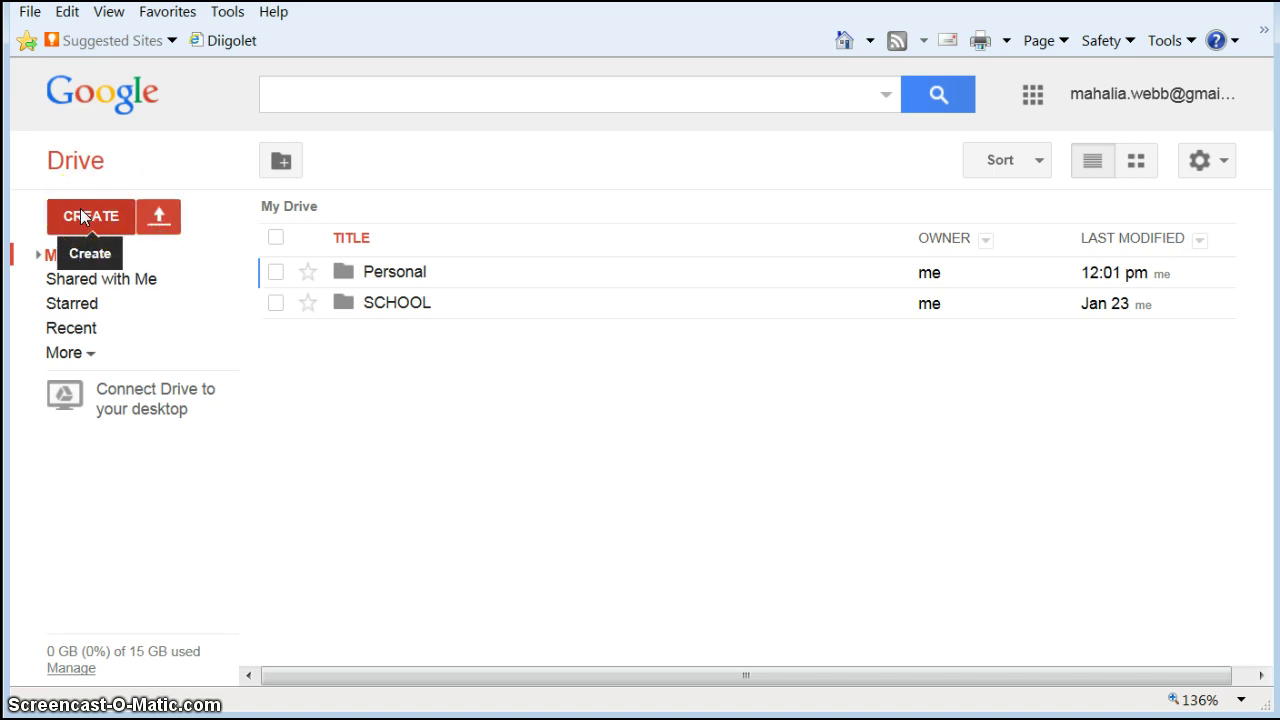
pyautogui.click(82, 217)
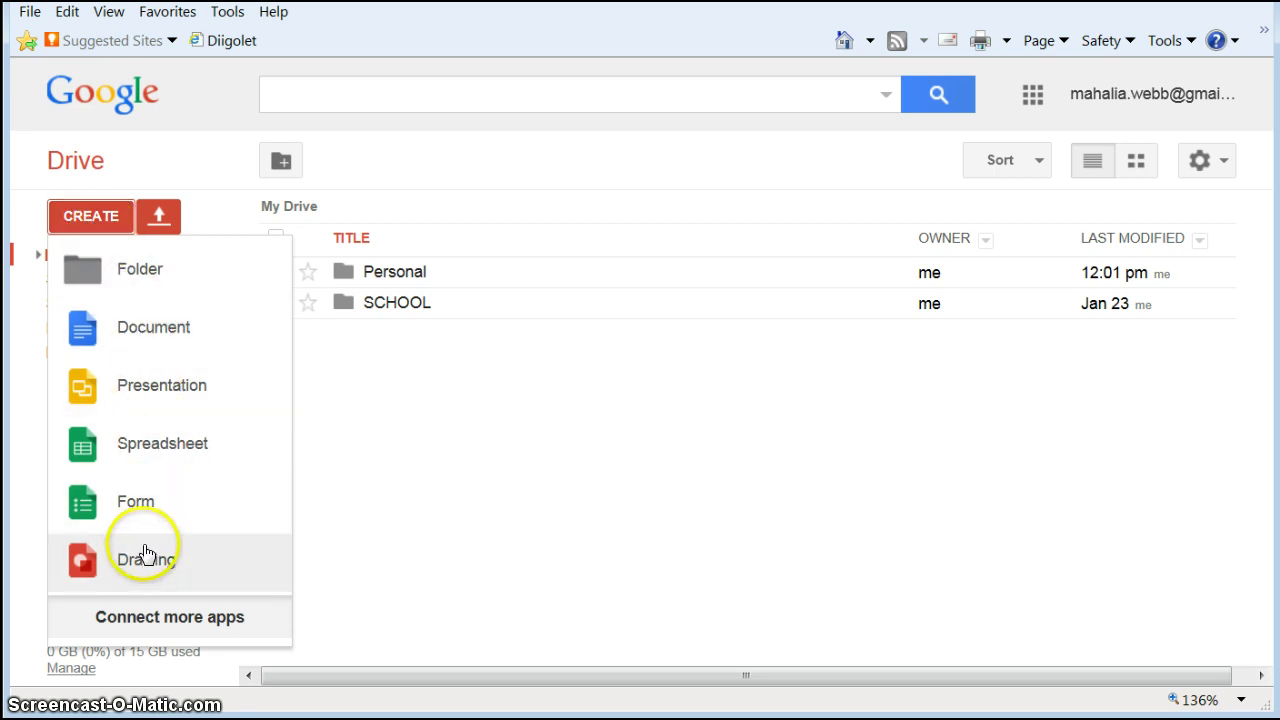
pyautogui.click(161, 337)
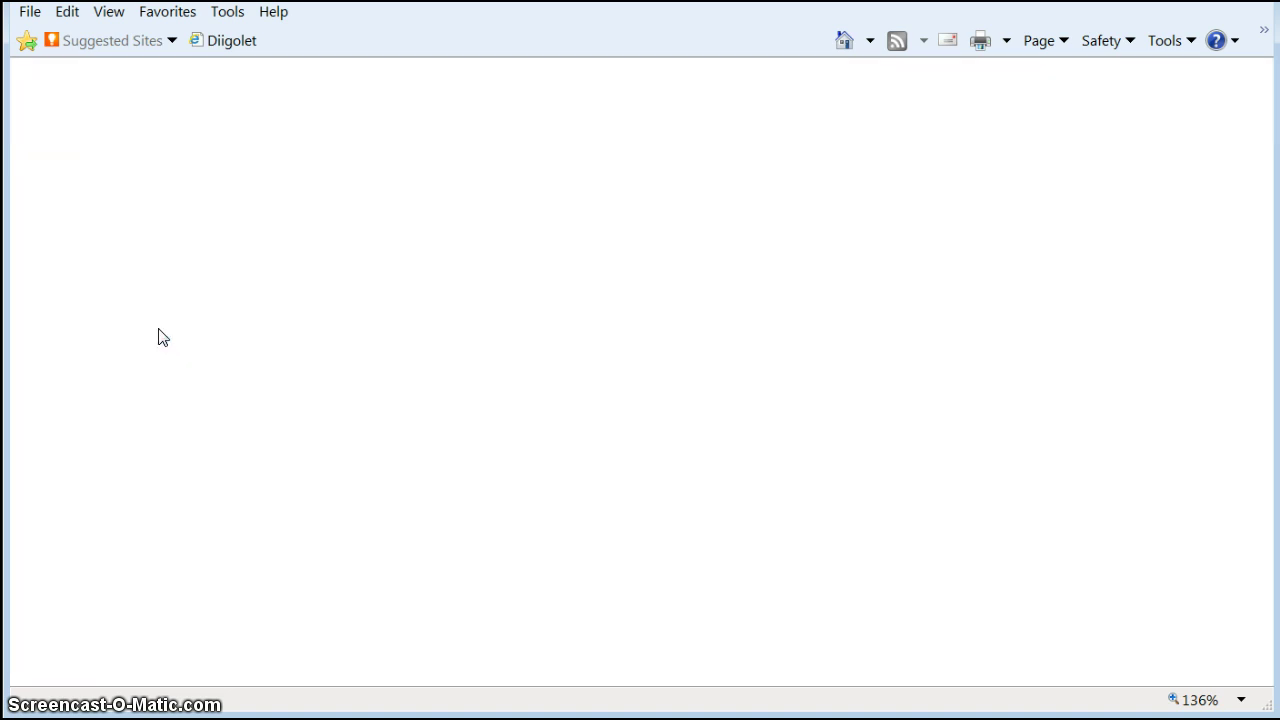
# - Enter "My project x." as the first line of the document body
pyautogui.click(301, 319)
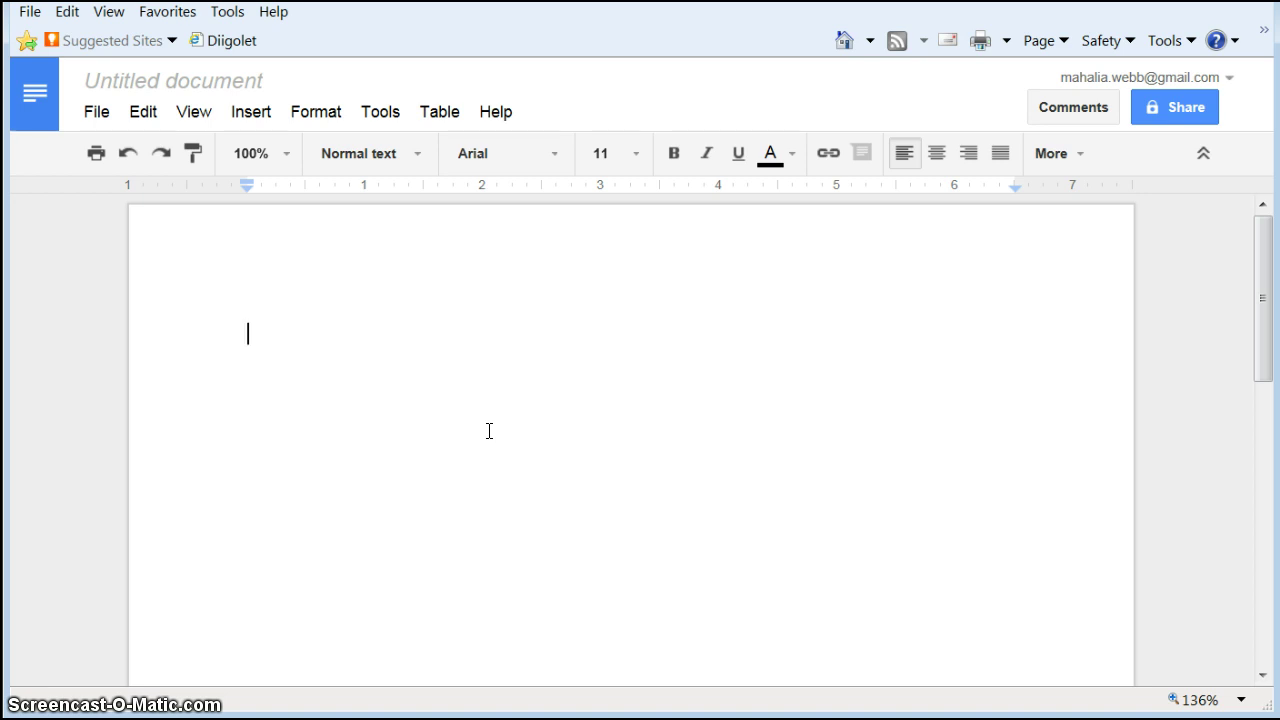
pyautogui.write('My p')
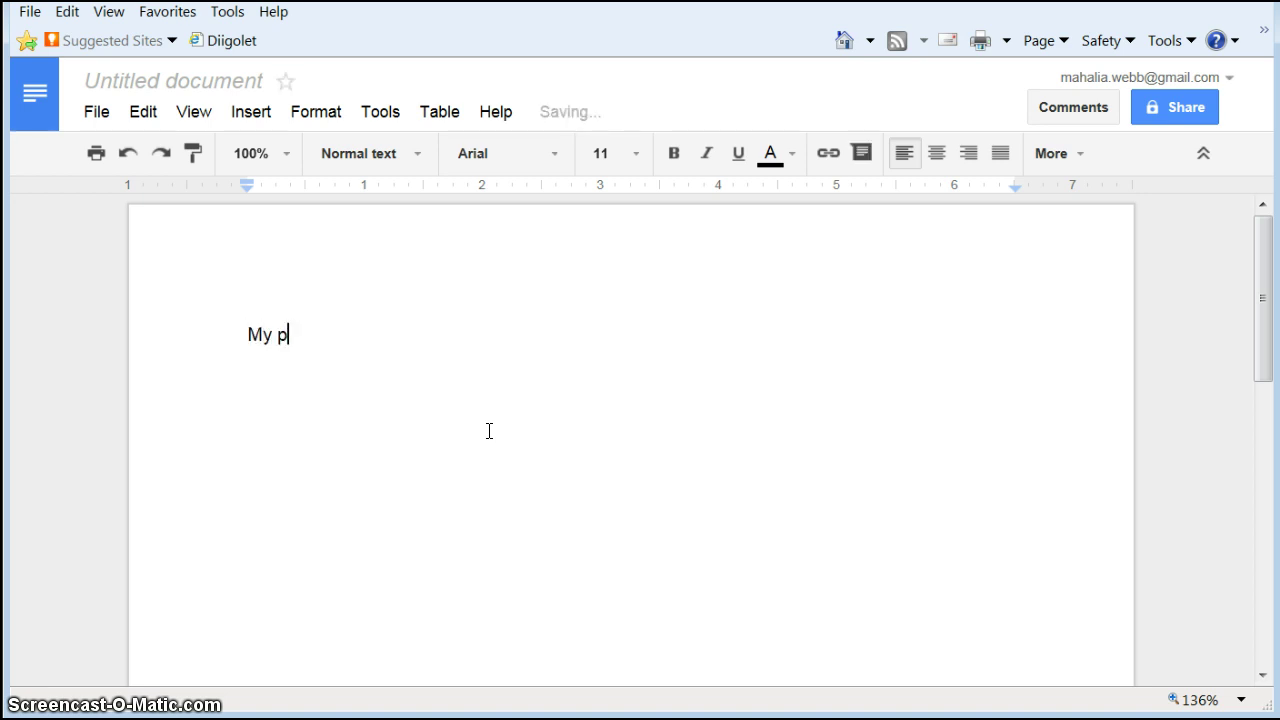
pyautogui.write('roject x.')
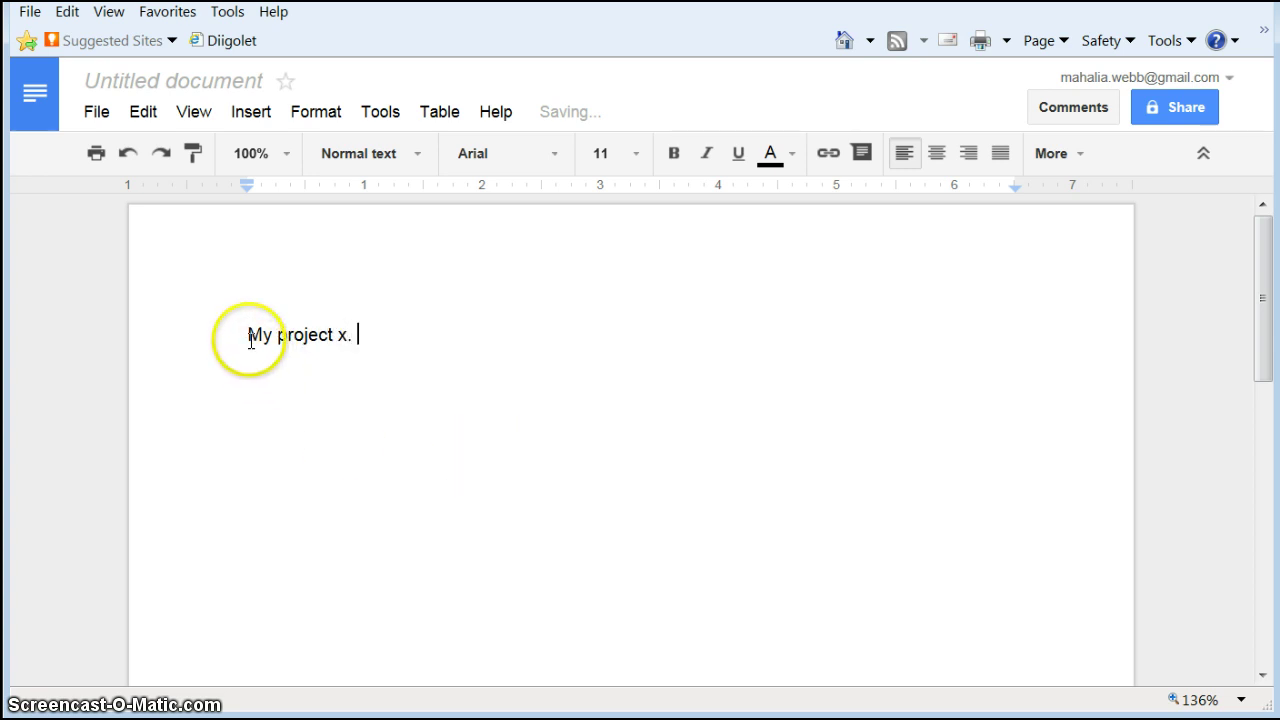
# - Set the "My project x." line in Comic Sans MS, underlined and bold
pyautogui.moveTo(247, 334); pyautogui.dragTo(416, 339)
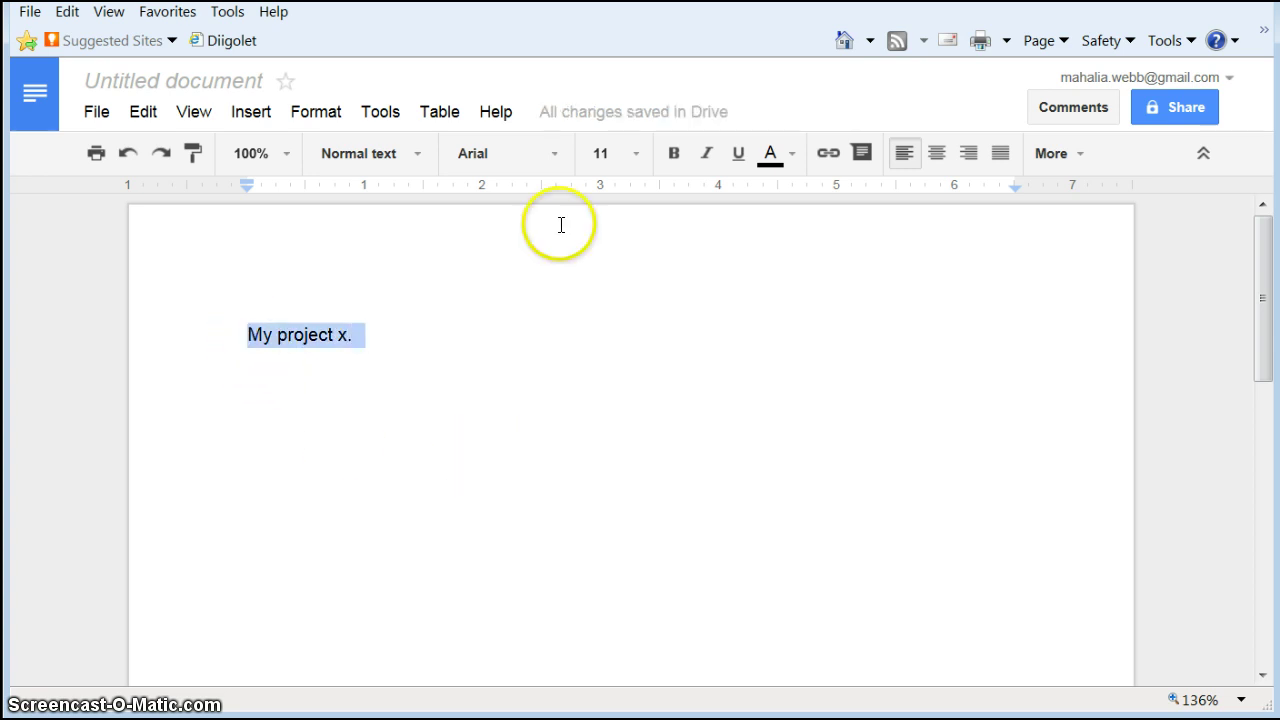
pyautogui.click(560, 152)
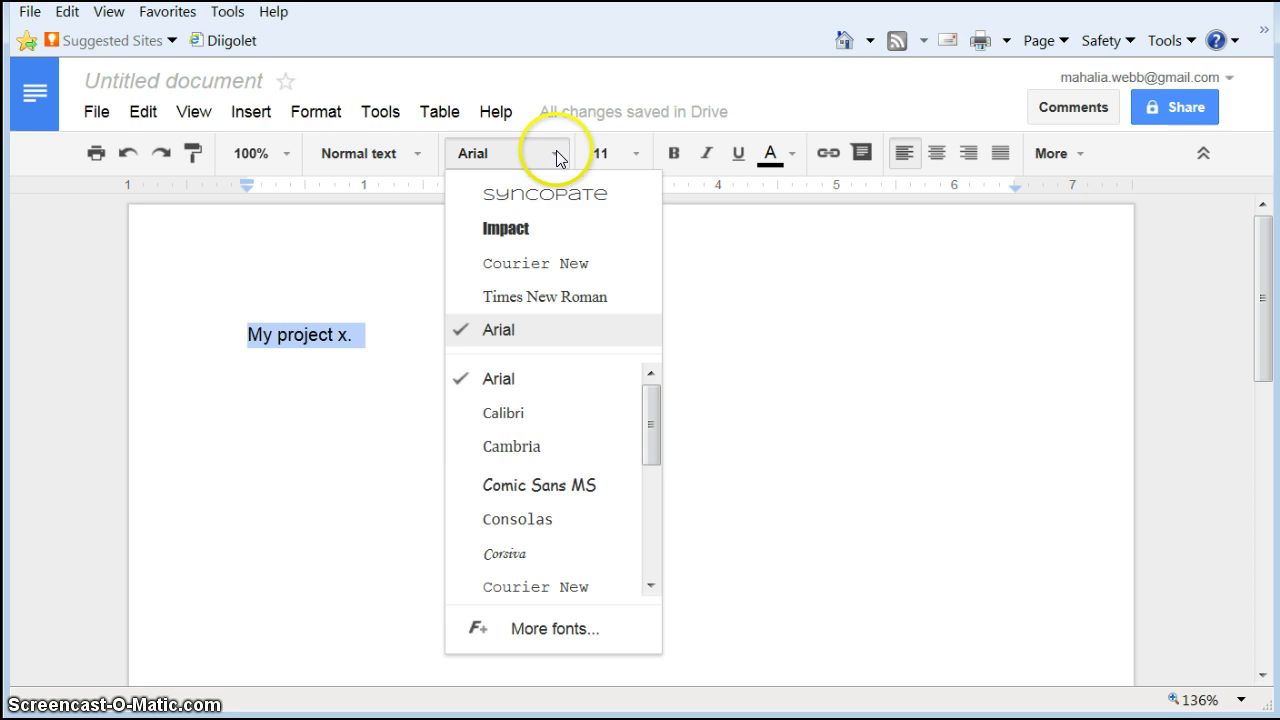
pyautogui.click(556, 485)
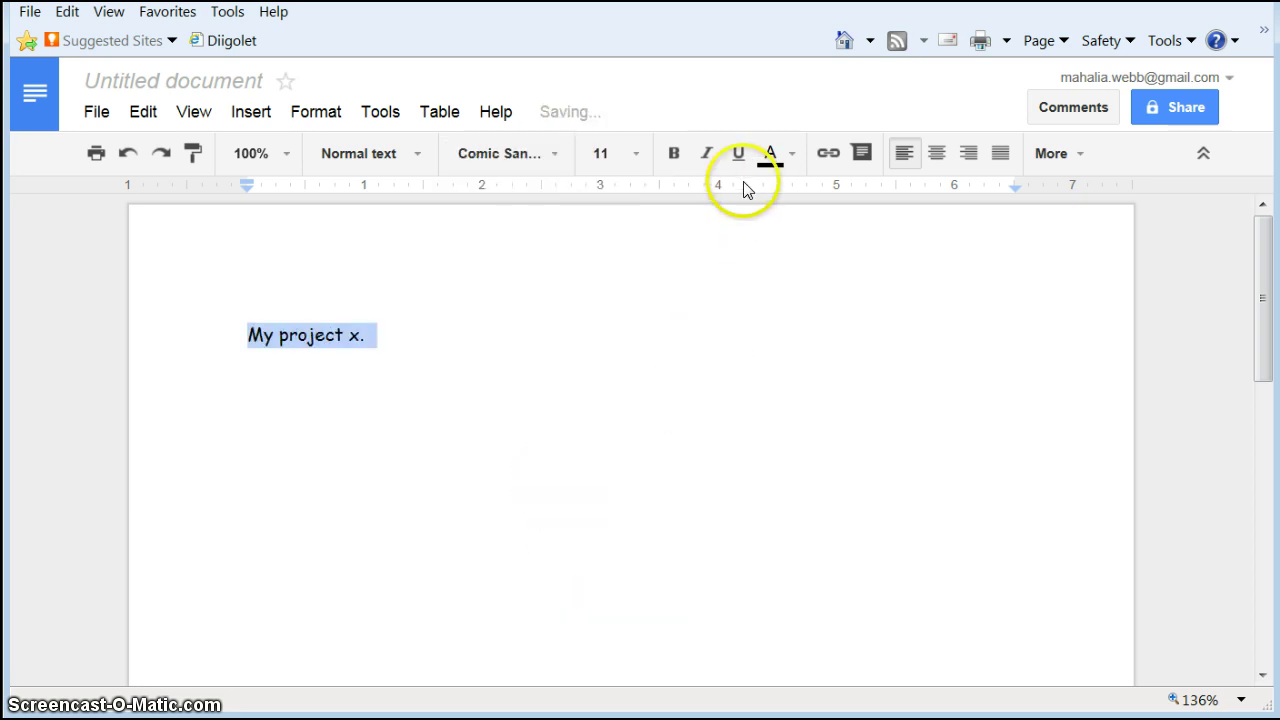
pyautogui.click(737, 155)
pyautogui.click(678, 157)
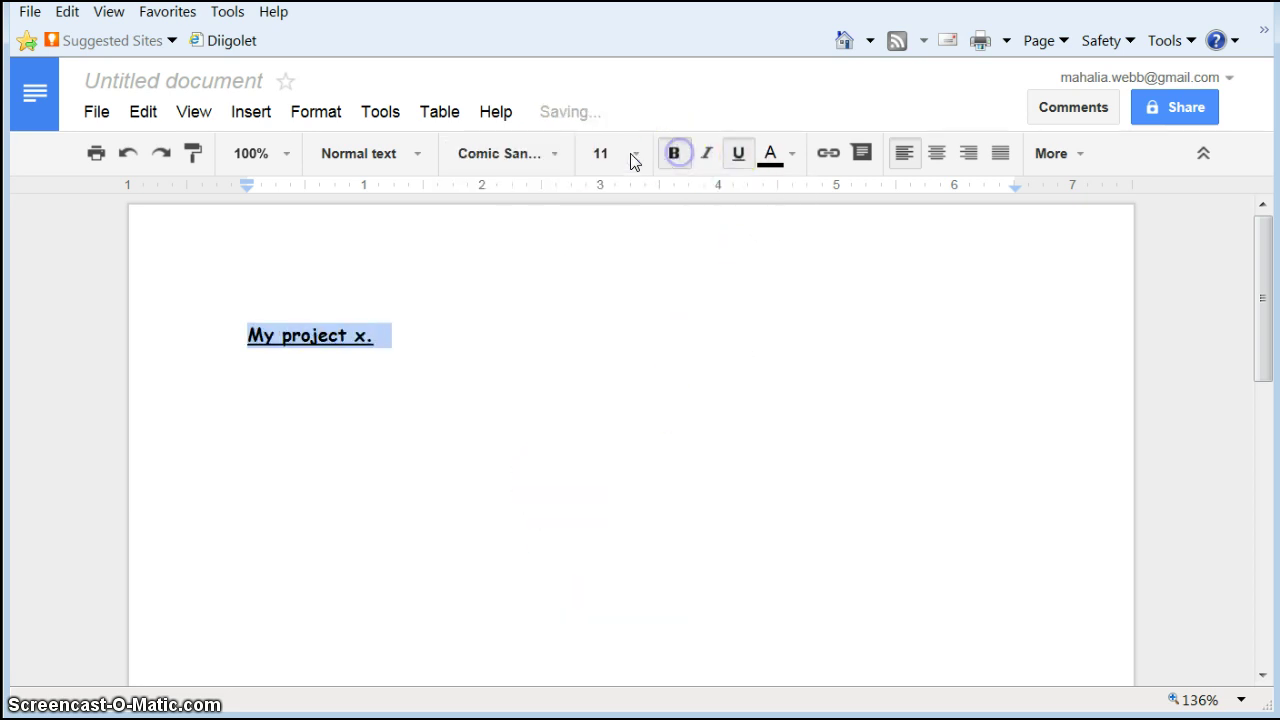
# - Set the selected title line's font size to 18 and centre it on the page
pyautogui.click(634, 153)
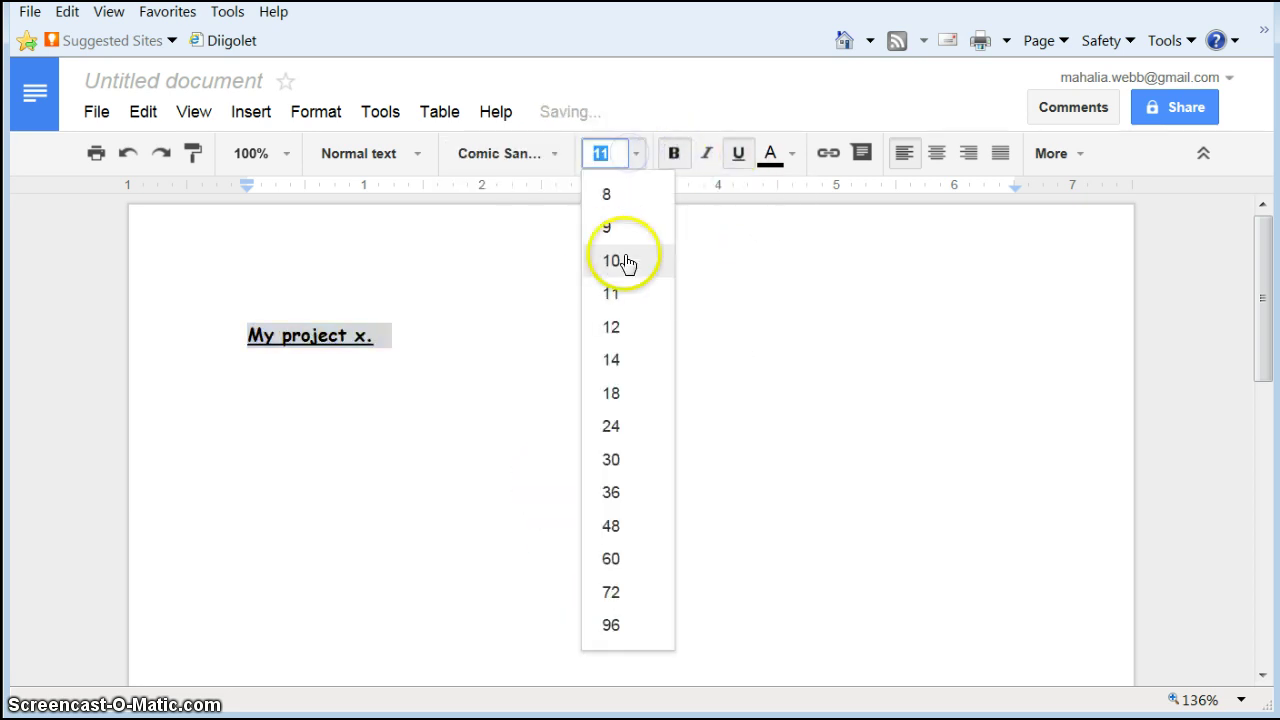
pyautogui.click(619, 395)
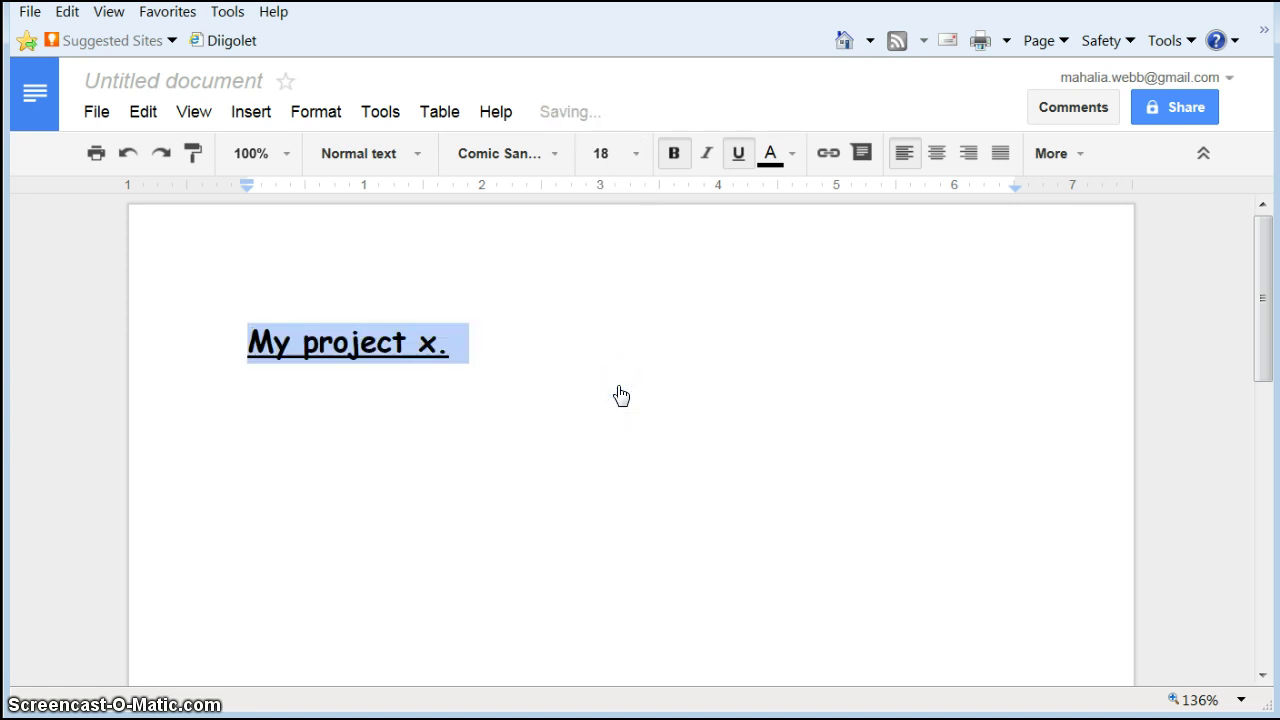
pyautogui.click(934, 156)
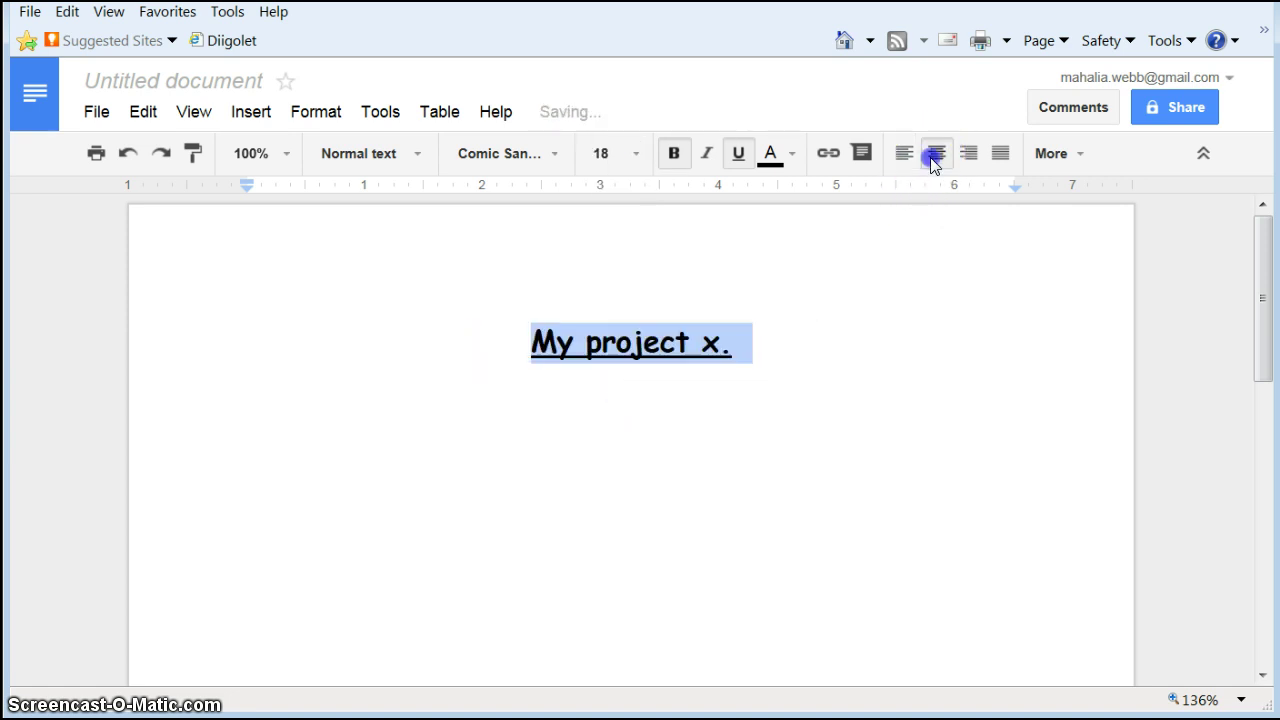
pyautogui.click(819, 378)
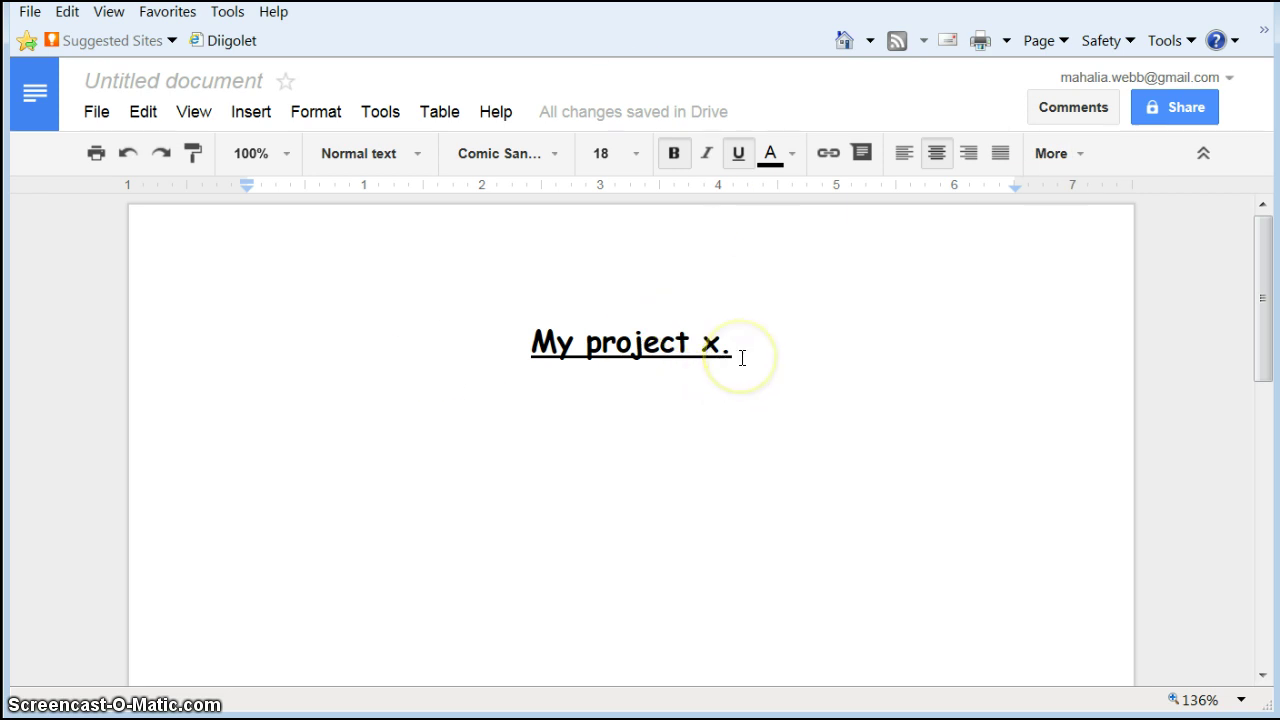
# - Check the document's automatic save status and the time of the last edit
pyautogui.moveTo(636, 113)
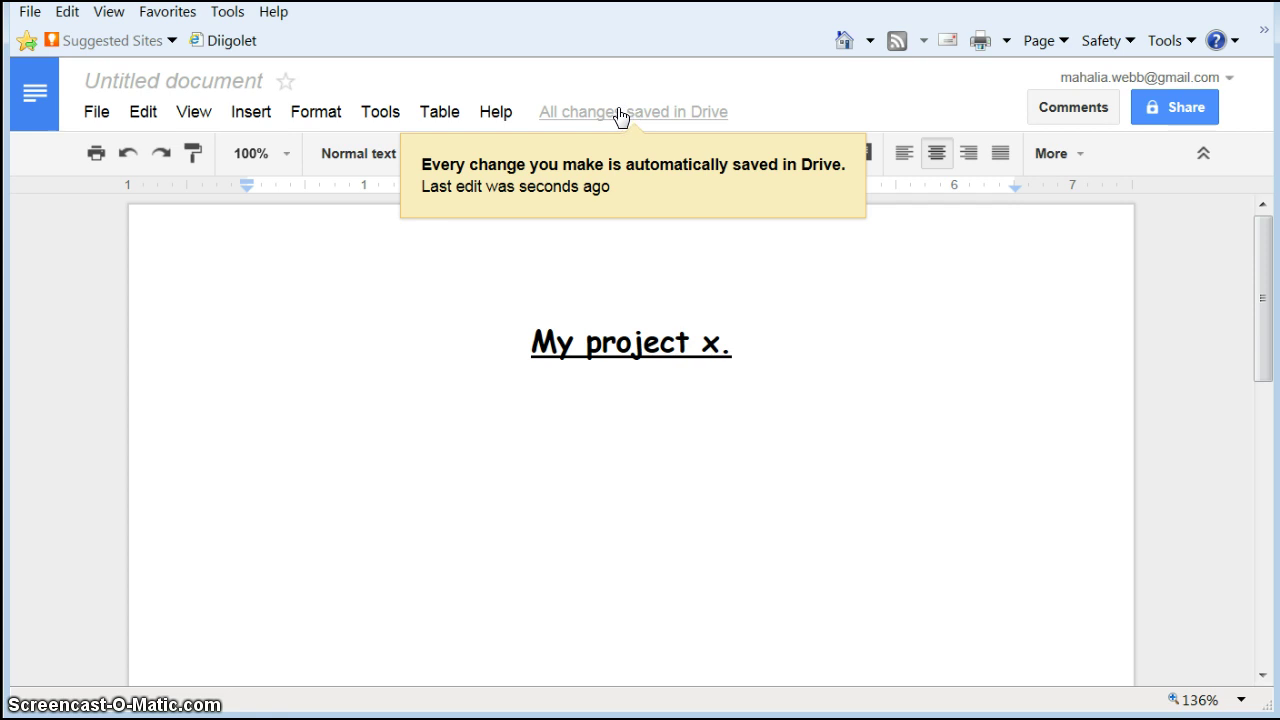
pyautogui.click(615, 127)
pyautogui.click(749, 303)
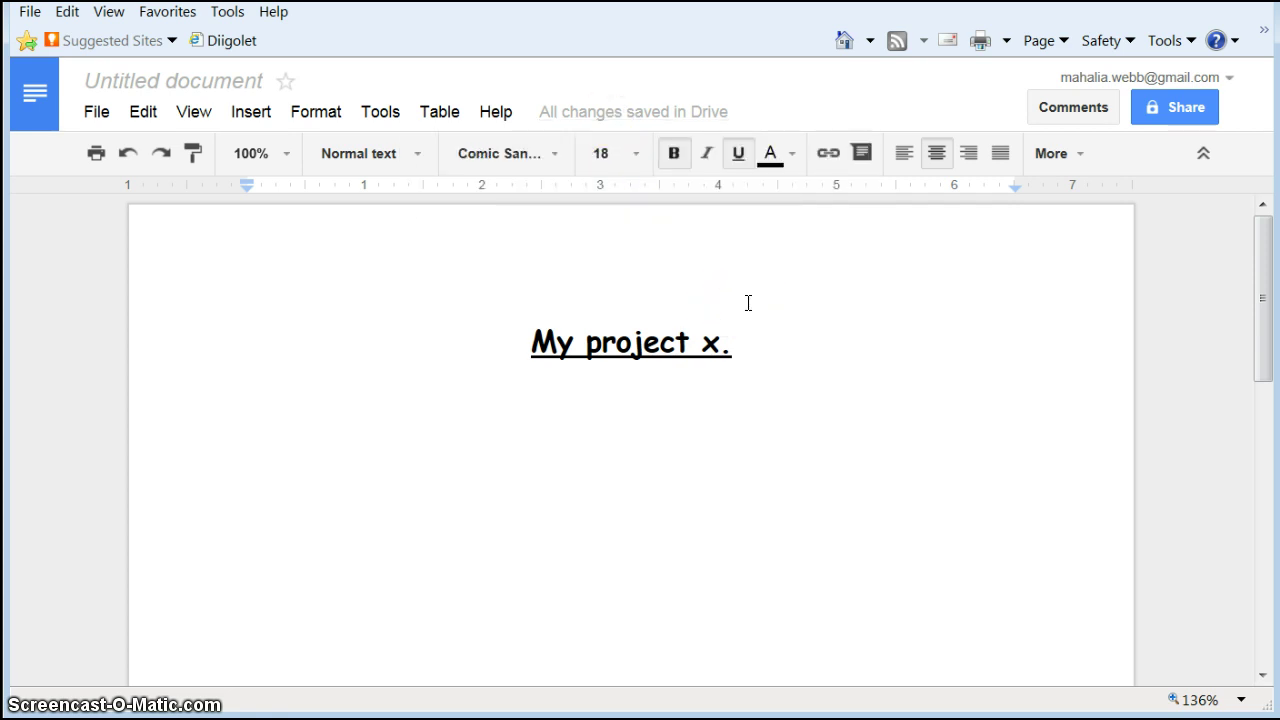
# - Start sharing the untitled document and save it under the name "Project X"
pyautogui.click(1175, 107)
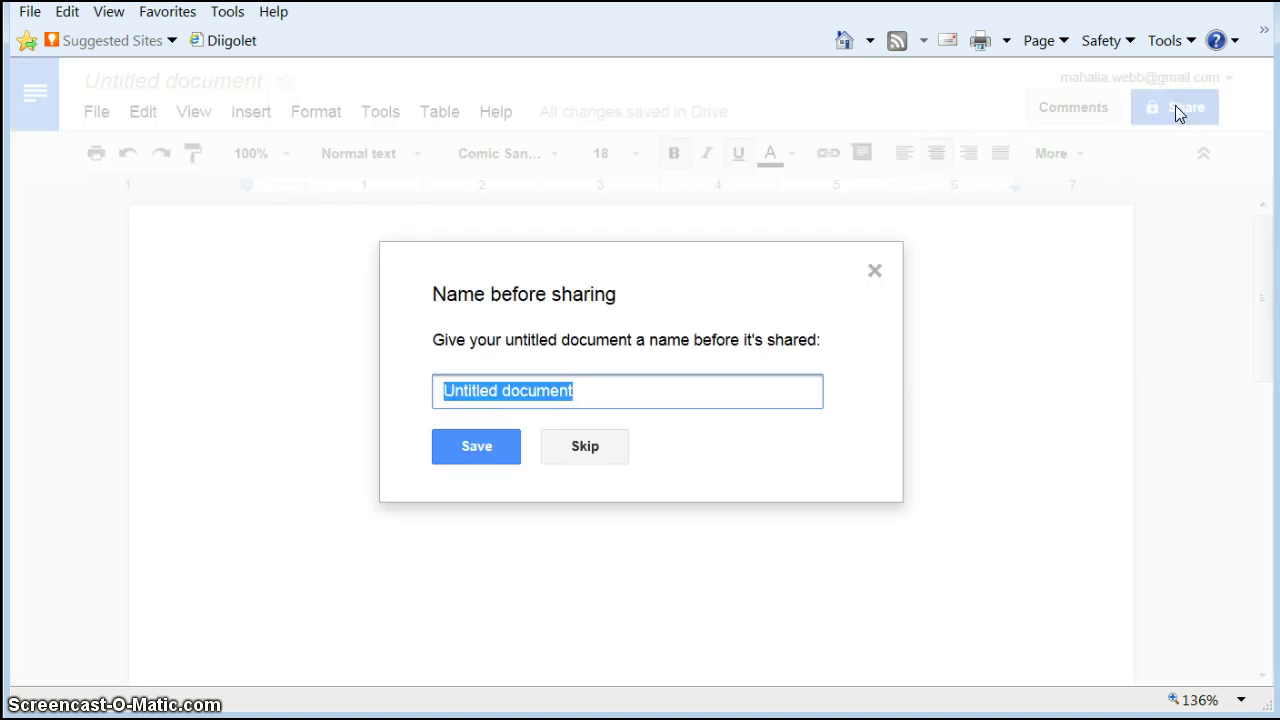
pyautogui.press('BackSpace')
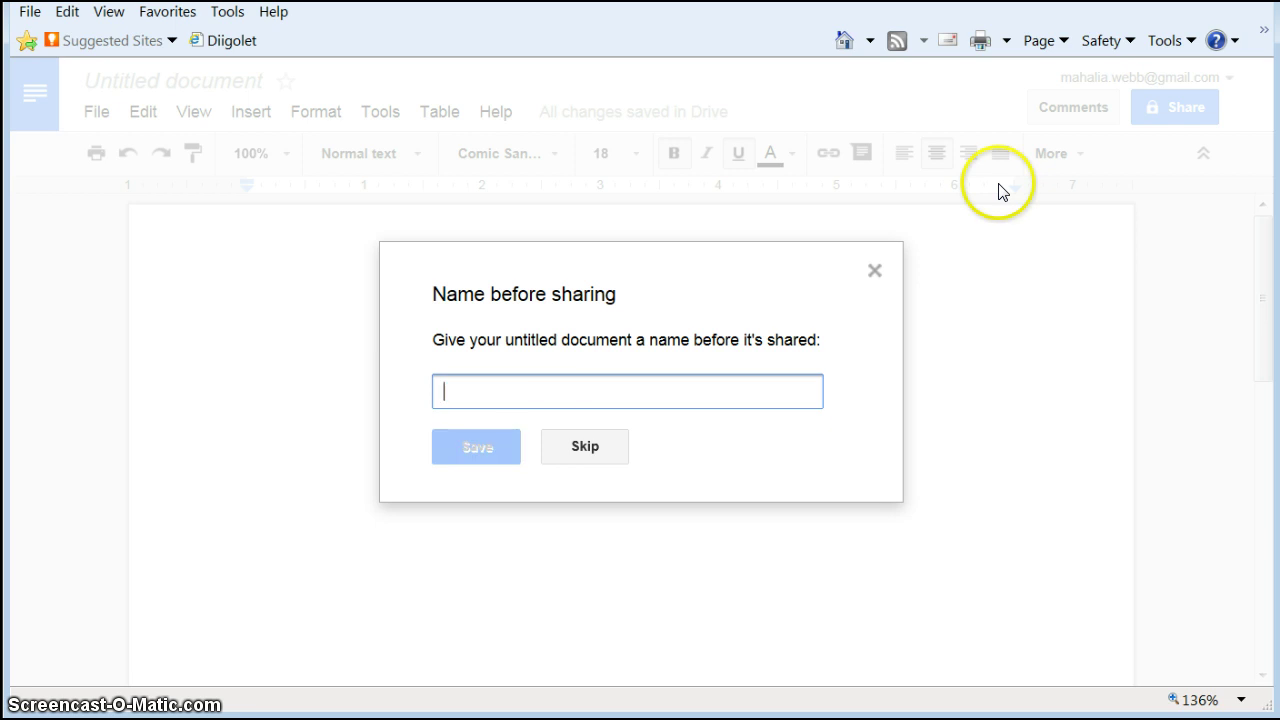
pyautogui.write('Project')
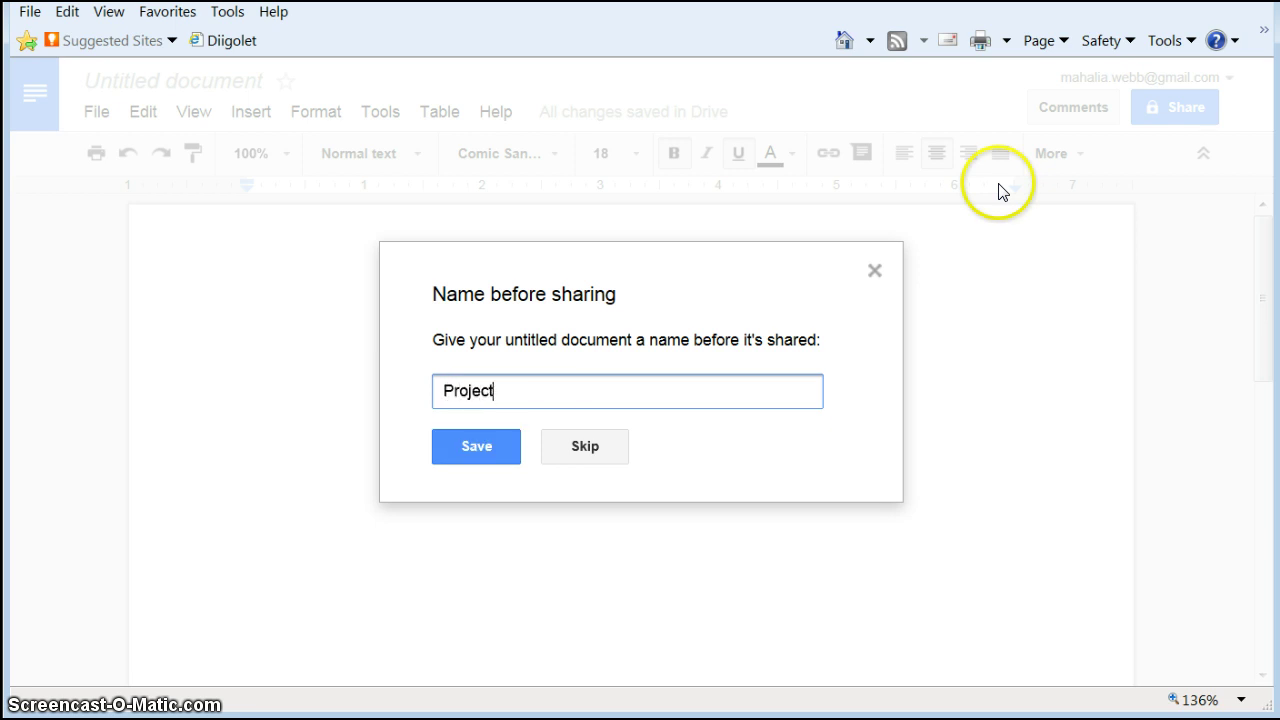
pyautogui.write(' X')
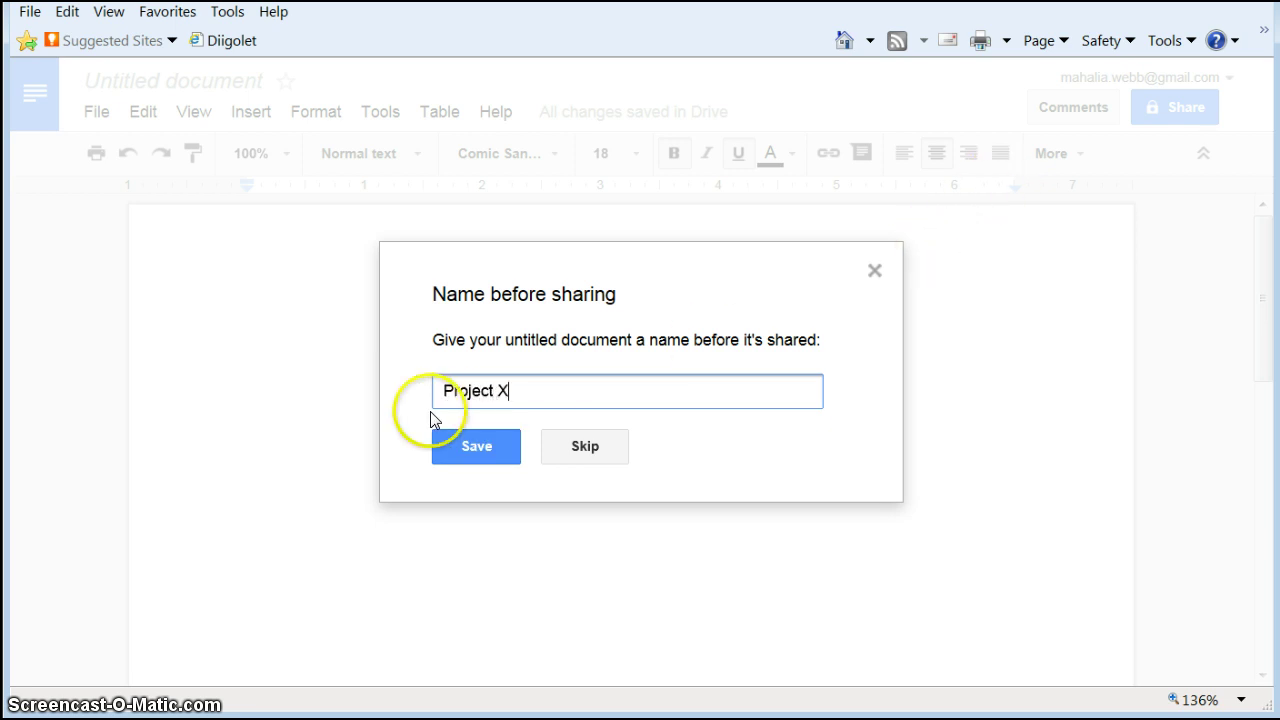
pyautogui.click(475, 443)
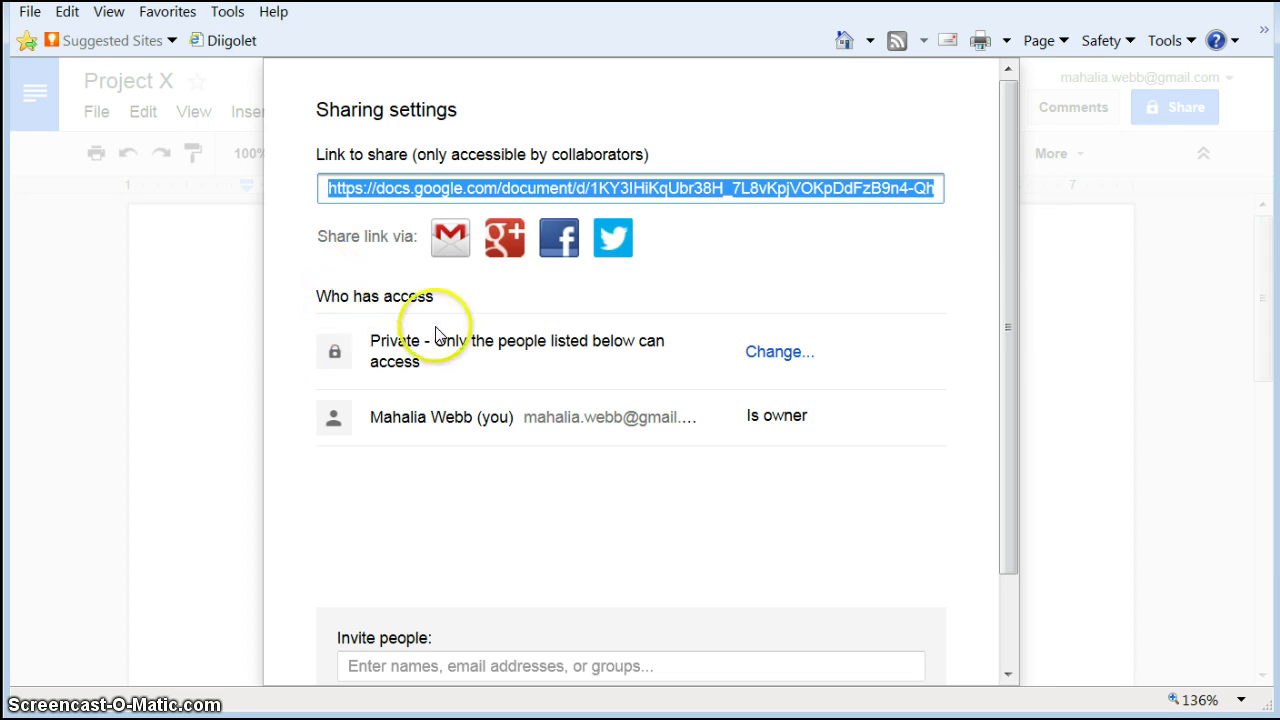
# - Change the document's visibility to Anyone with the link, set access to Can edit, and save the setting
pyautogui.click(776, 354)
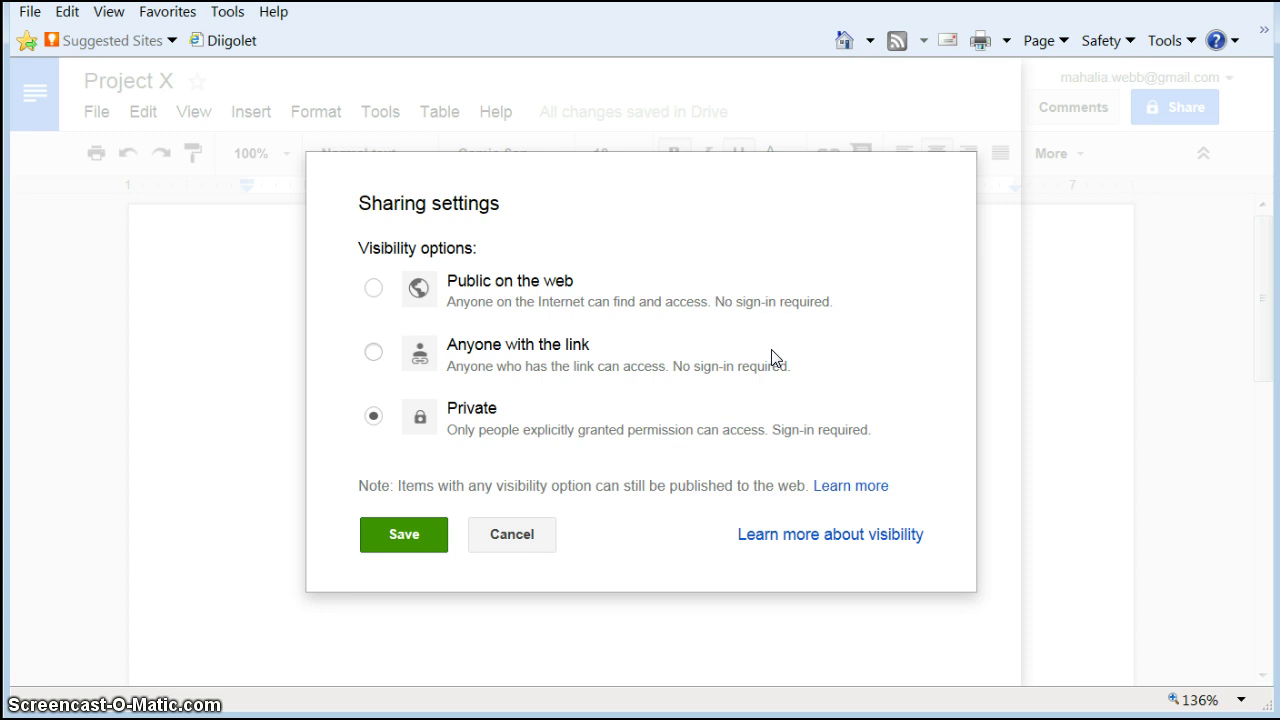
pyautogui.click(371, 355)
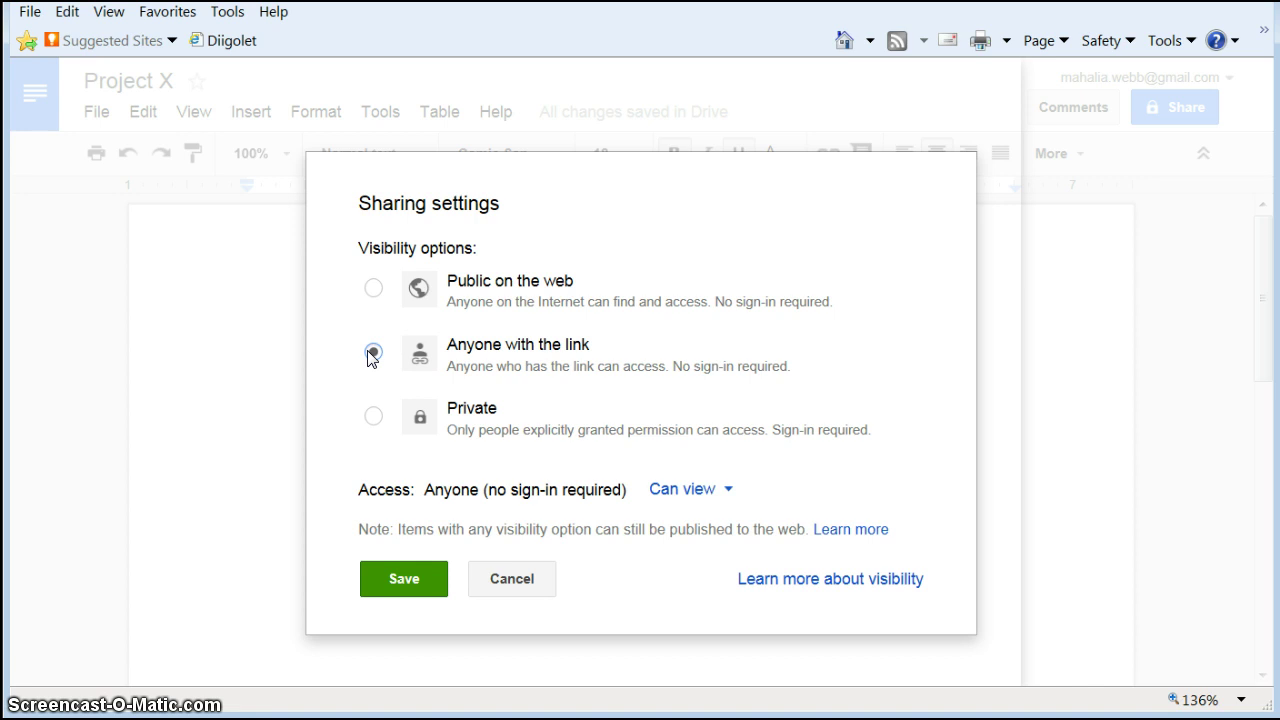
pyautogui.click(724, 491)
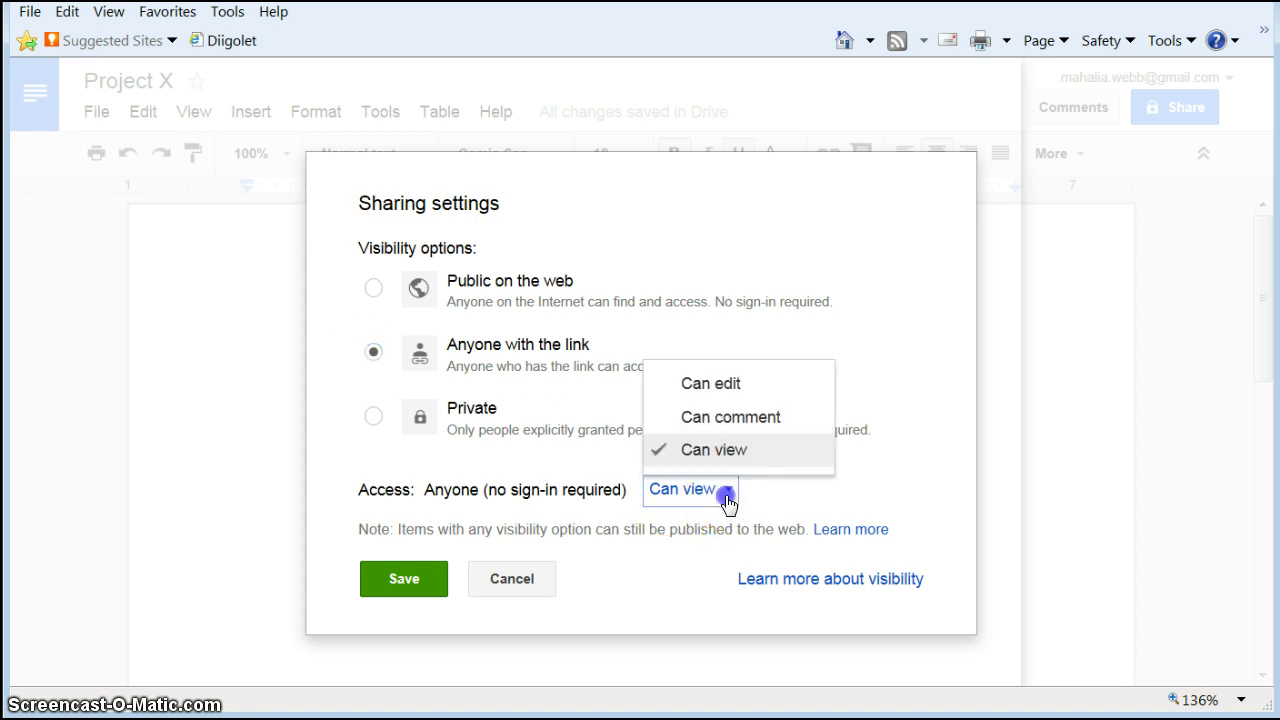
pyautogui.click(715, 388)
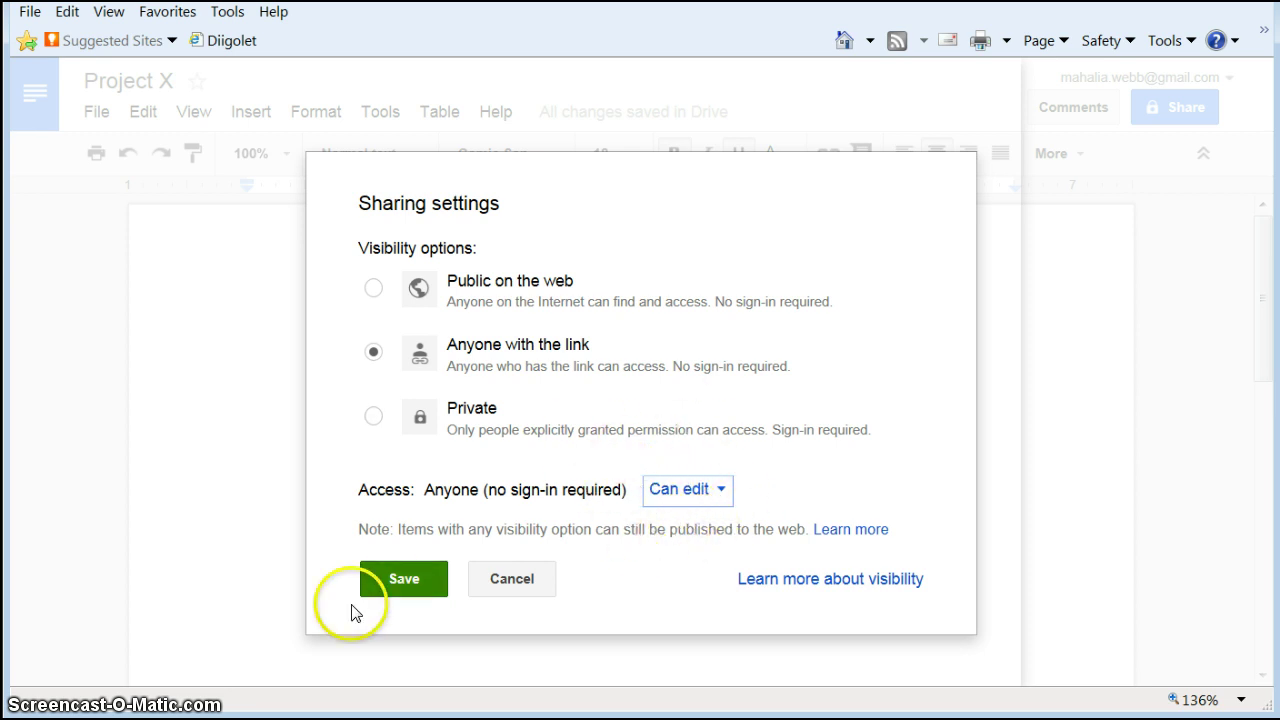
pyautogui.click(391, 588)
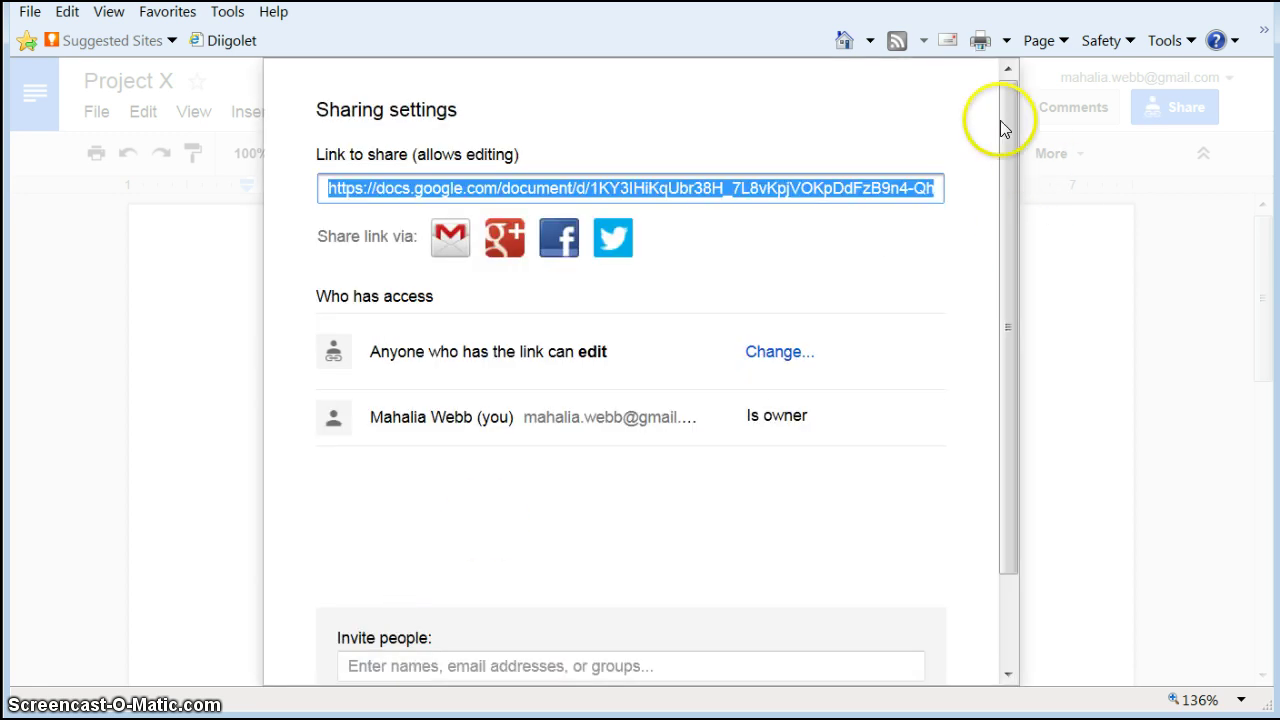
# - Review the link-sharing and invitation options, and close the sharing settings
pyautogui.moveTo(1019, 306); pyautogui.dragTo(1034, 366)
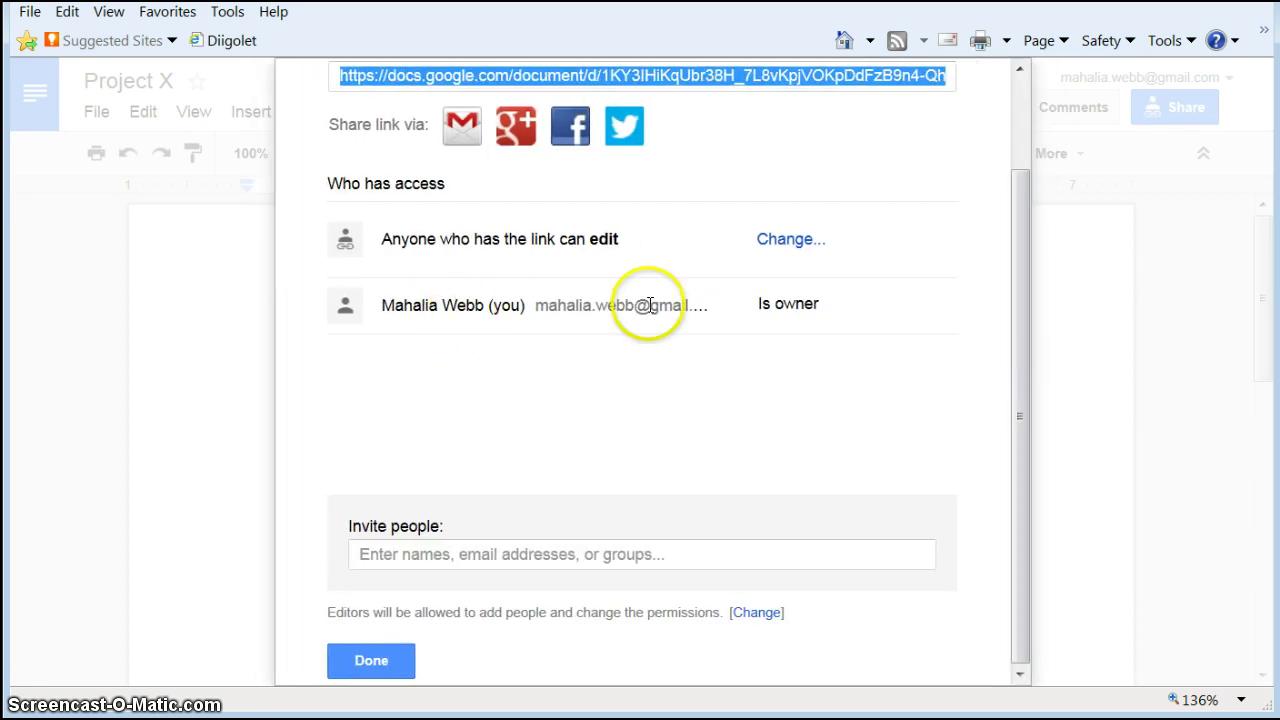
pyautogui.click(566, 477)
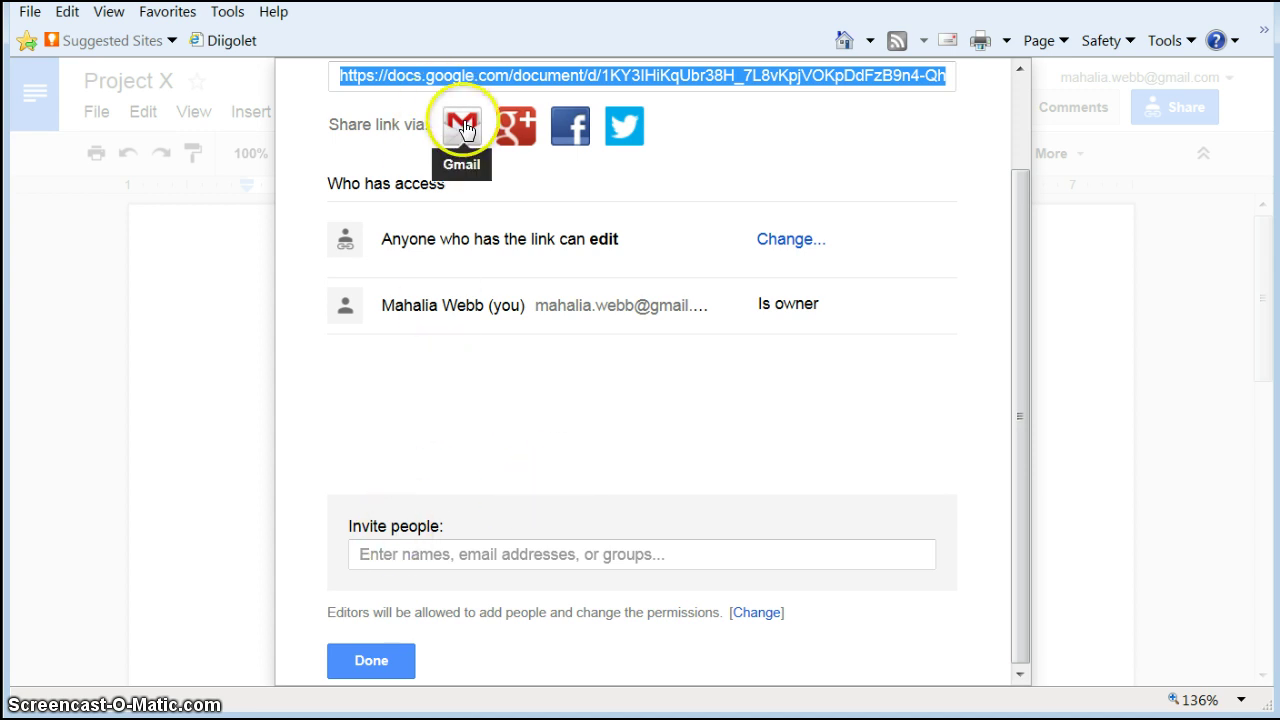
pyautogui.moveTo(366, 306); pyautogui.dragTo(101, 306)
pyautogui.click(124, 661)
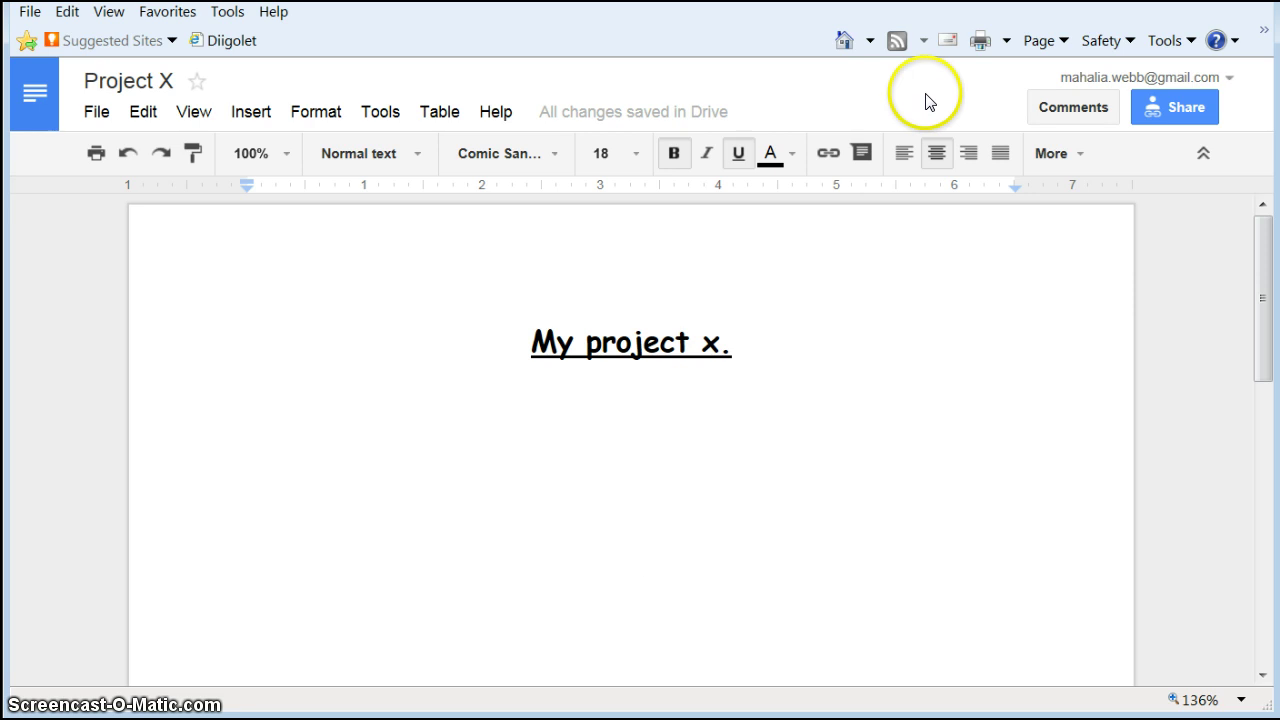
# - Return to My Drive and upload the Baldinisyllabus file from the Desktop's CLASS folder, with conversion to Google Docs format
pyautogui.hotkey('alt', 'Left')
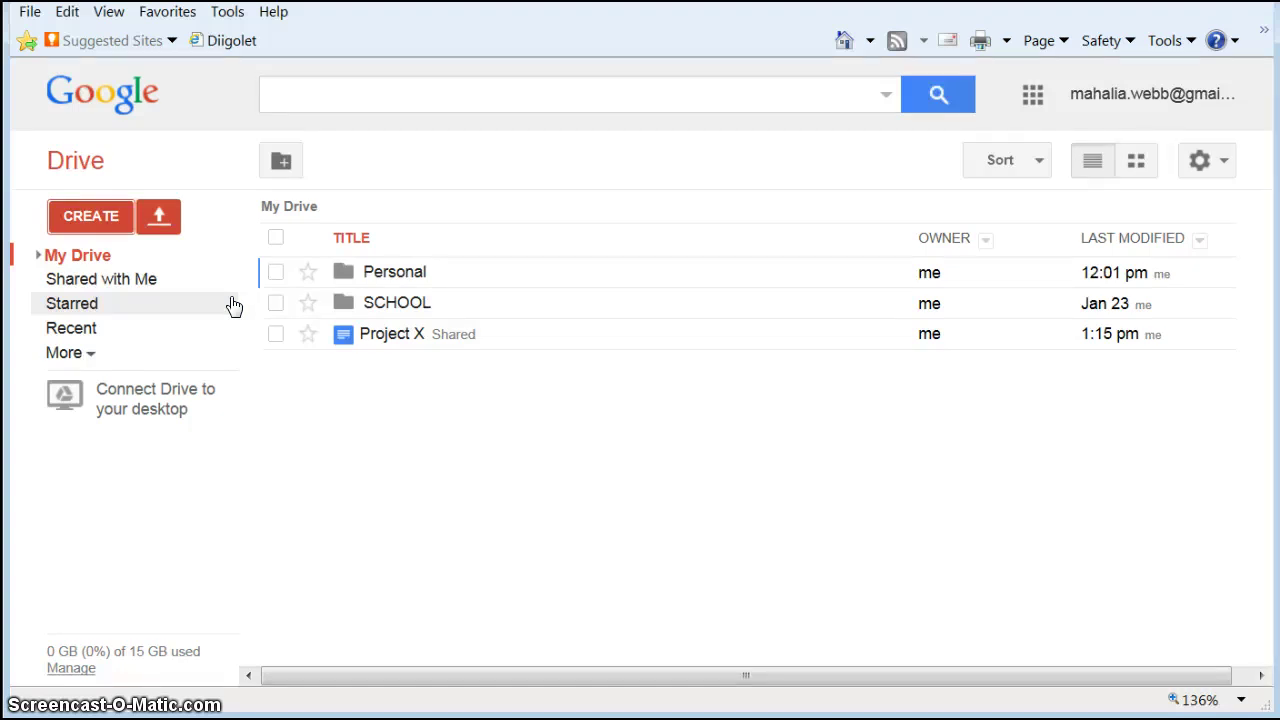
pyautogui.click(161, 218)
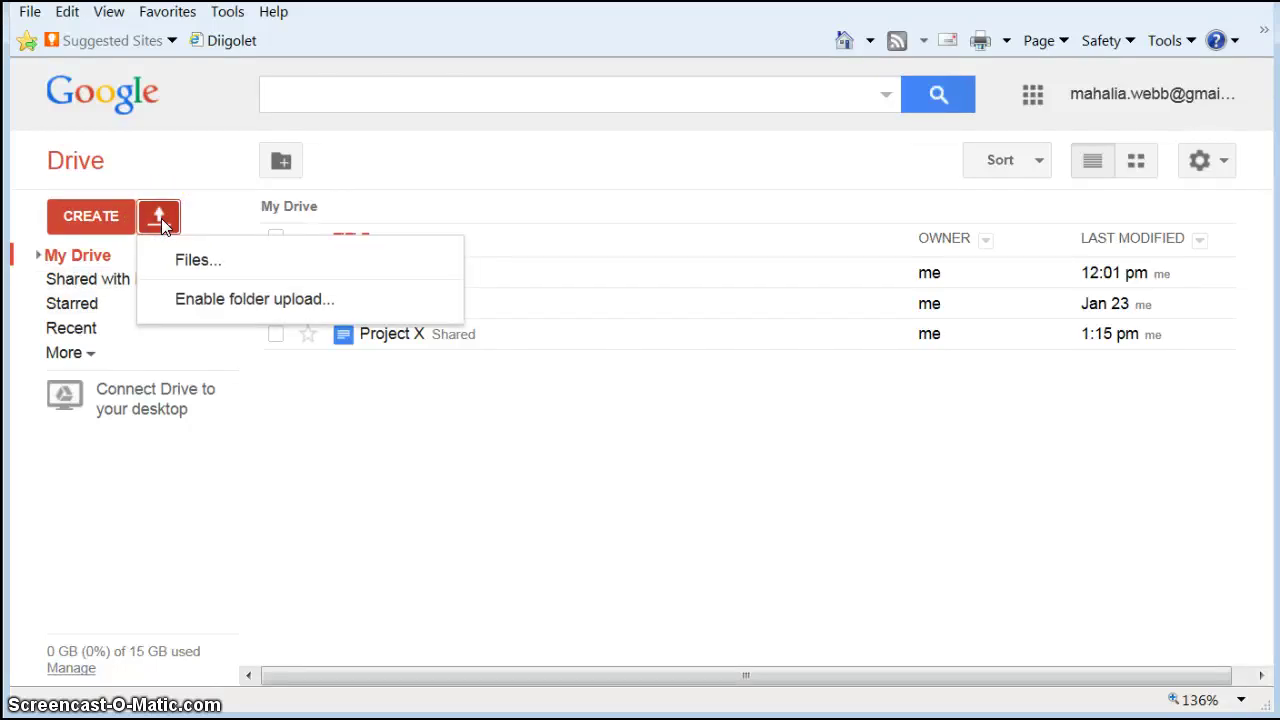
pyautogui.click(192, 262)
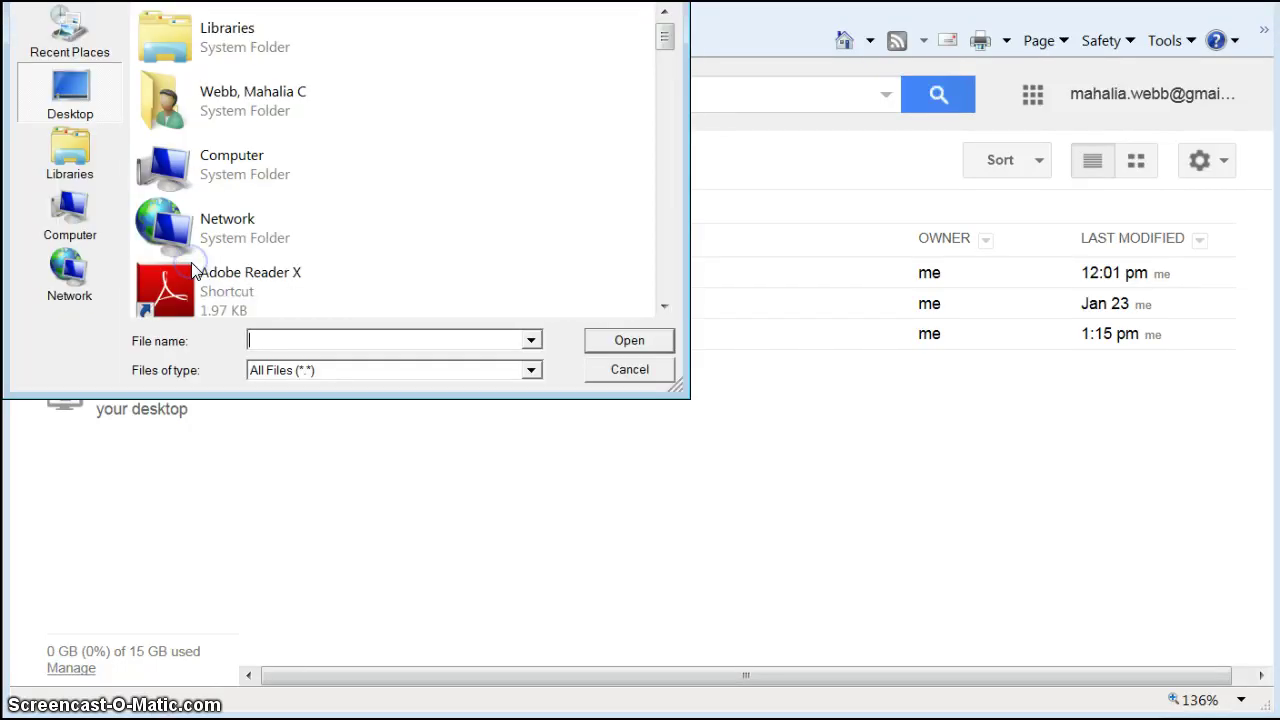
pyautogui.moveTo(666, 37); pyautogui.dragTo(665, 92)
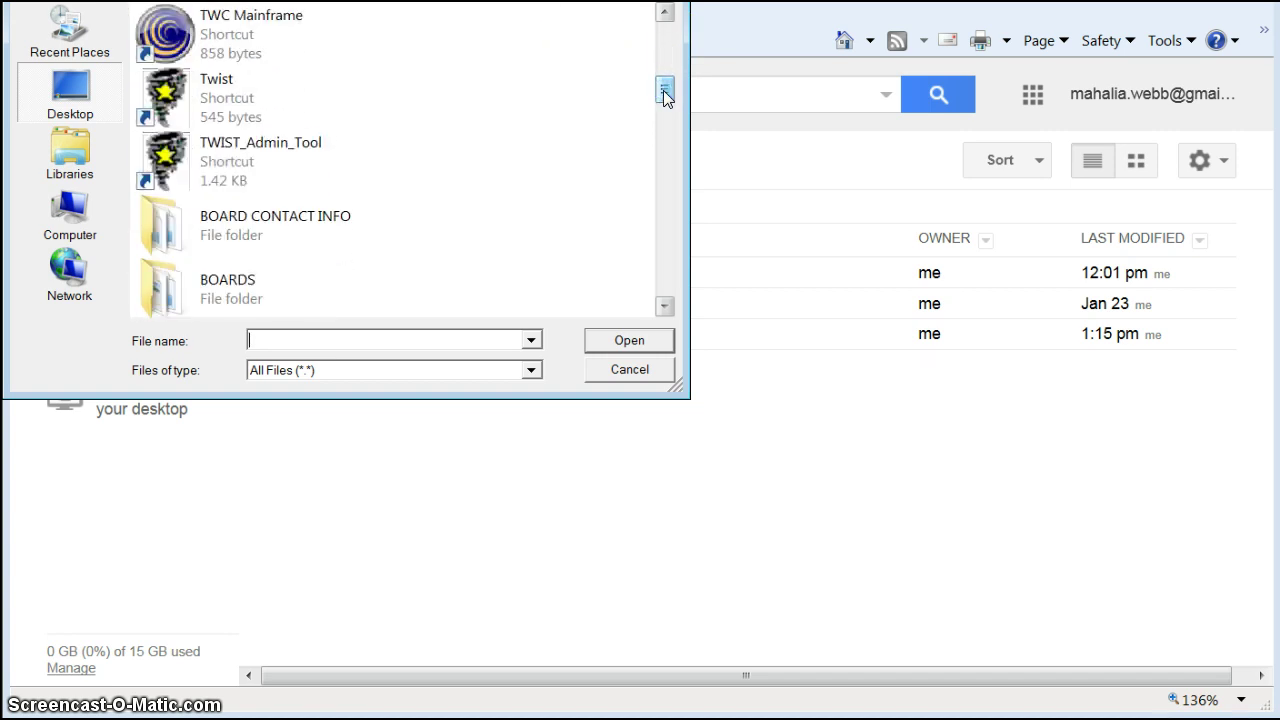
pyautogui.moveTo(665, 92); pyautogui.dragTo(666, 122)
pyautogui.doubleClick(296, 112)
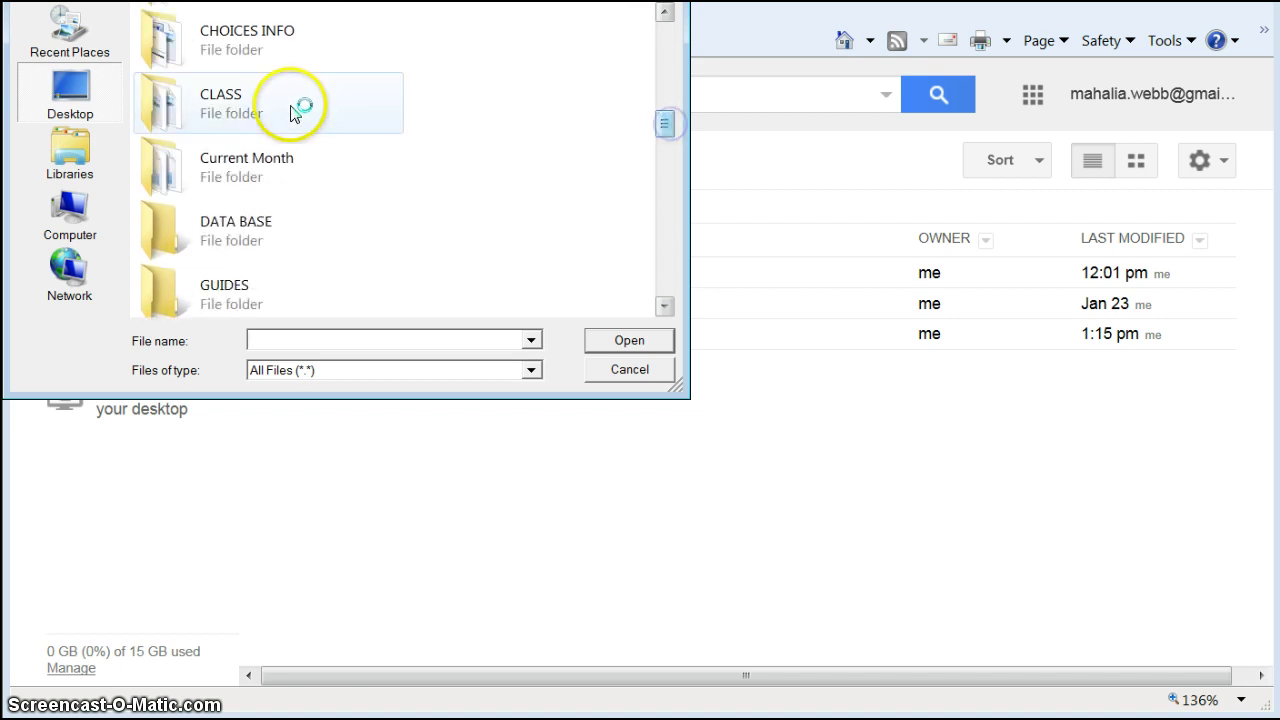
pyautogui.doubleClick(212, 104)
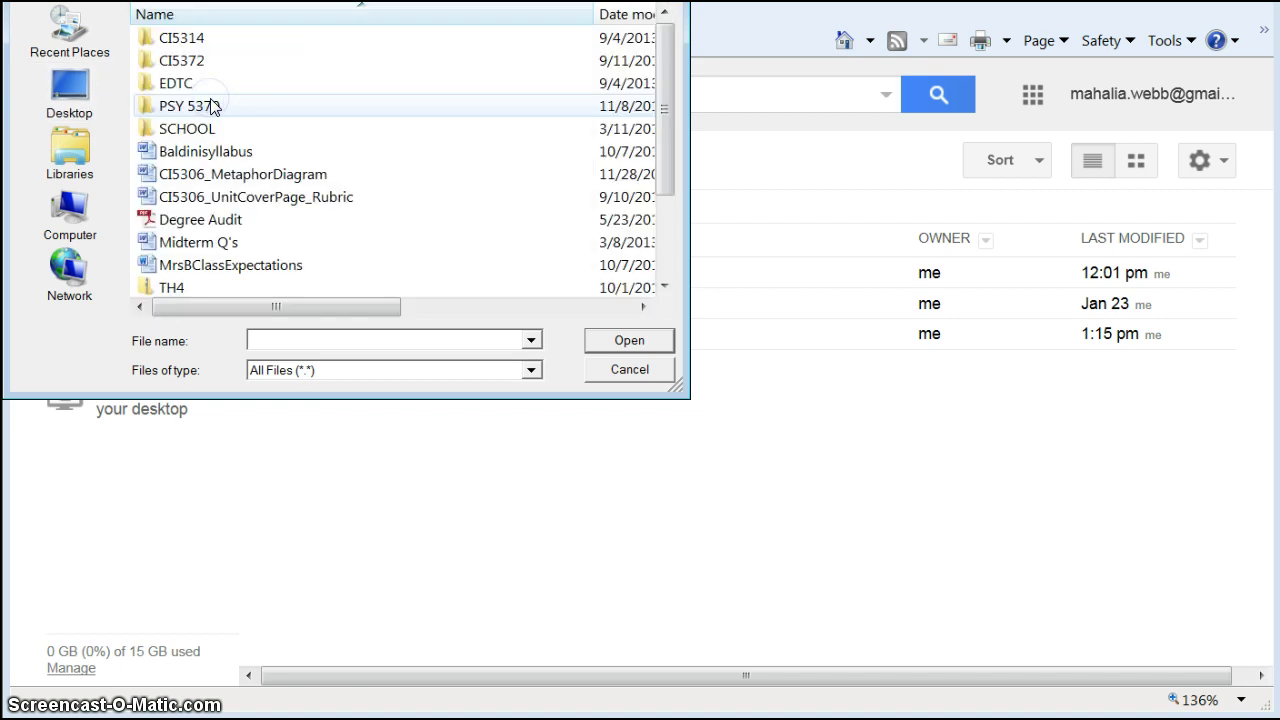
pyautogui.click(214, 158)
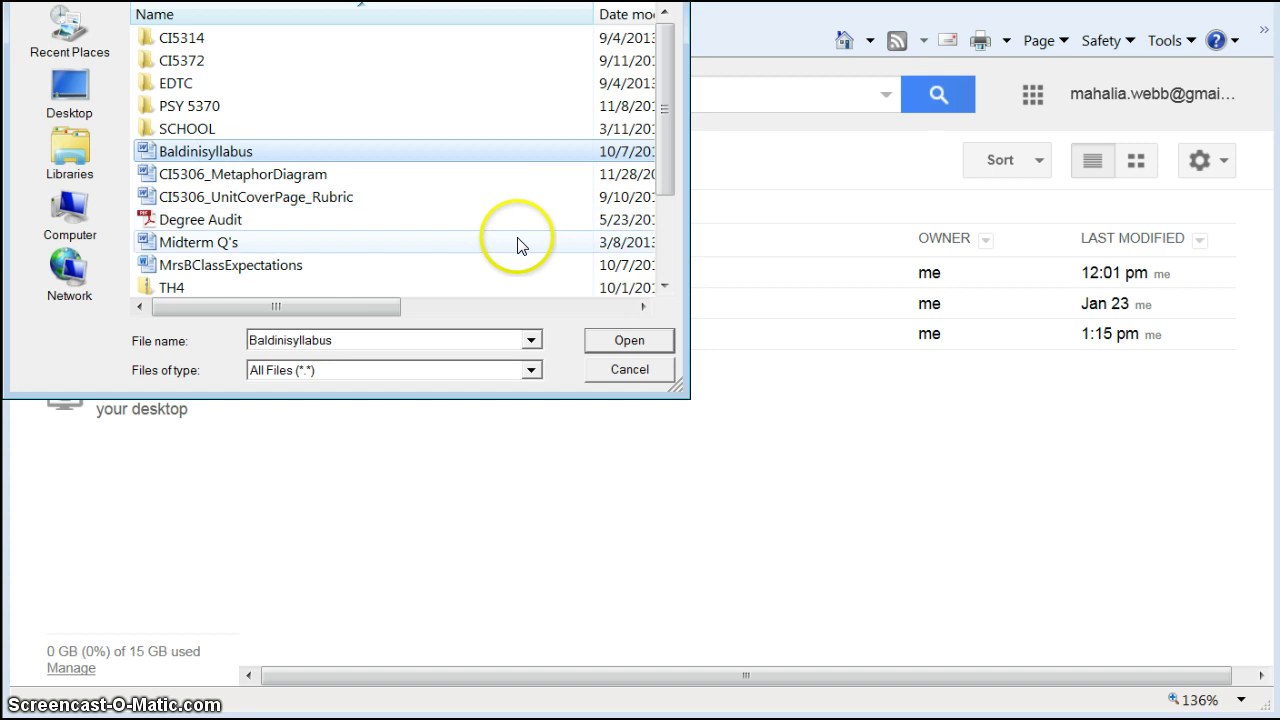
pyautogui.click(634, 342)
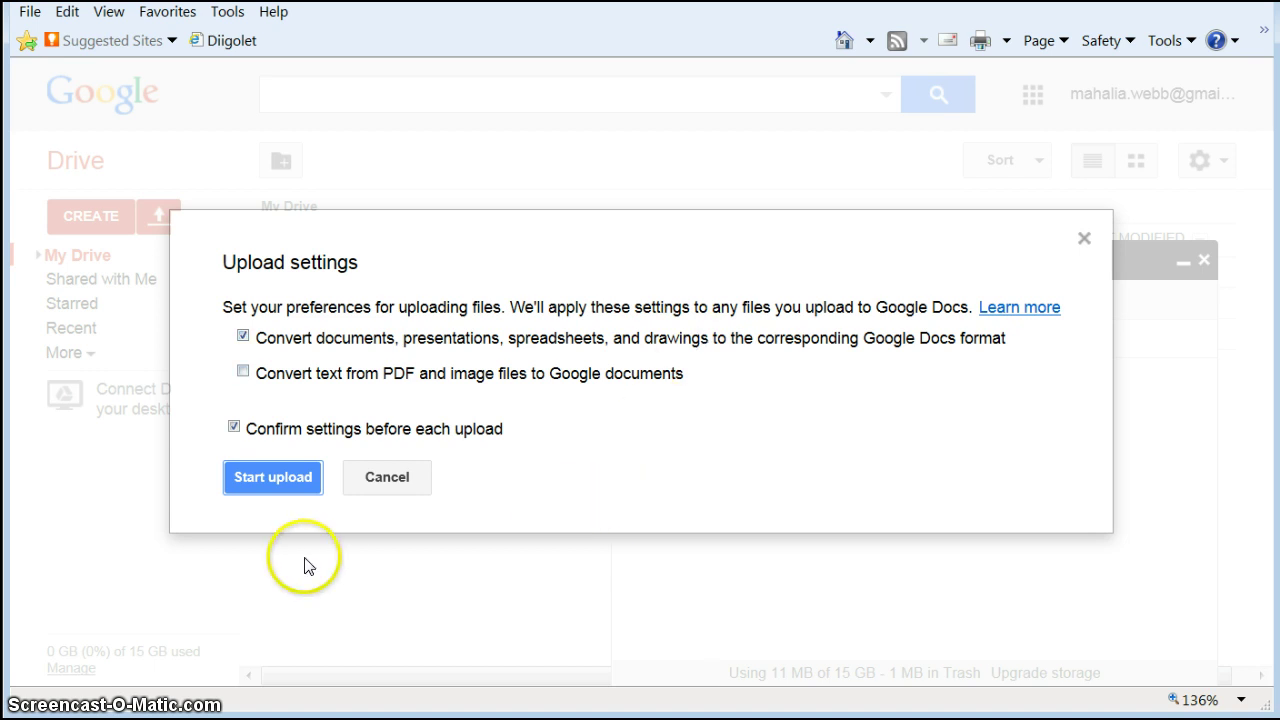
pyautogui.click(262, 479)
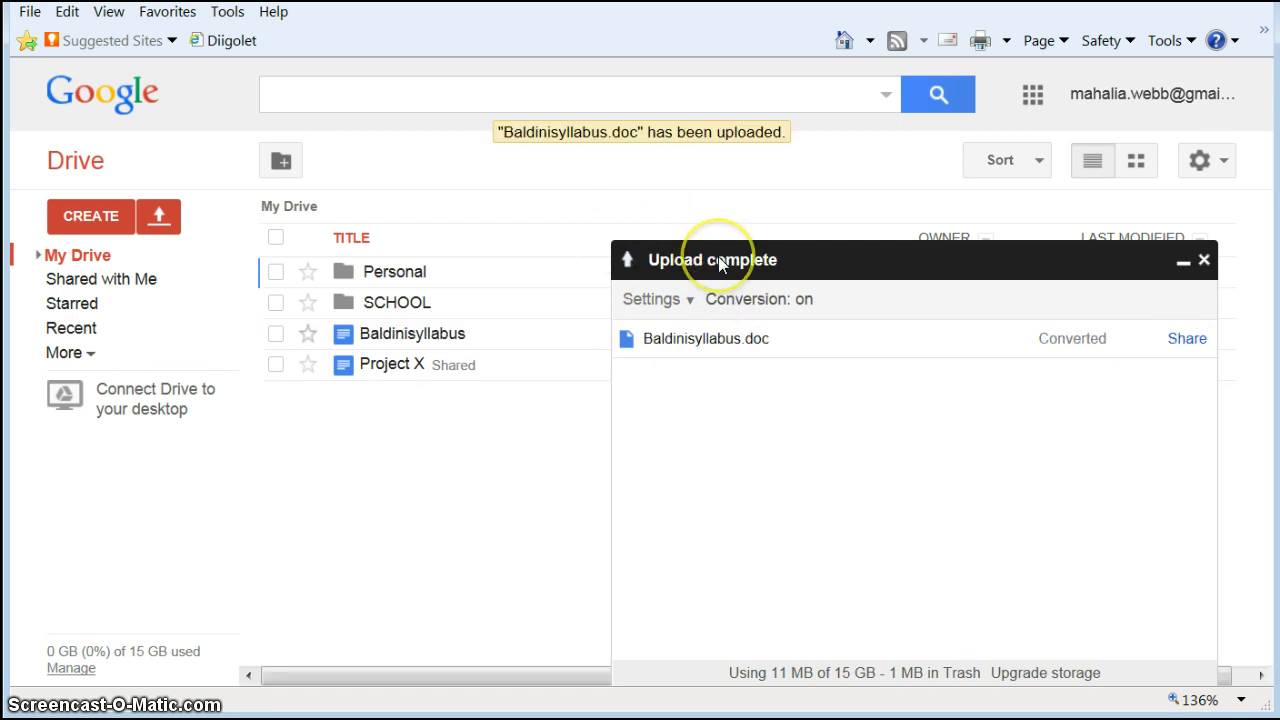
# - Open the uploaded Baldinisyllabus document and change the font of its title line to Impact
pyautogui.click(692, 340)
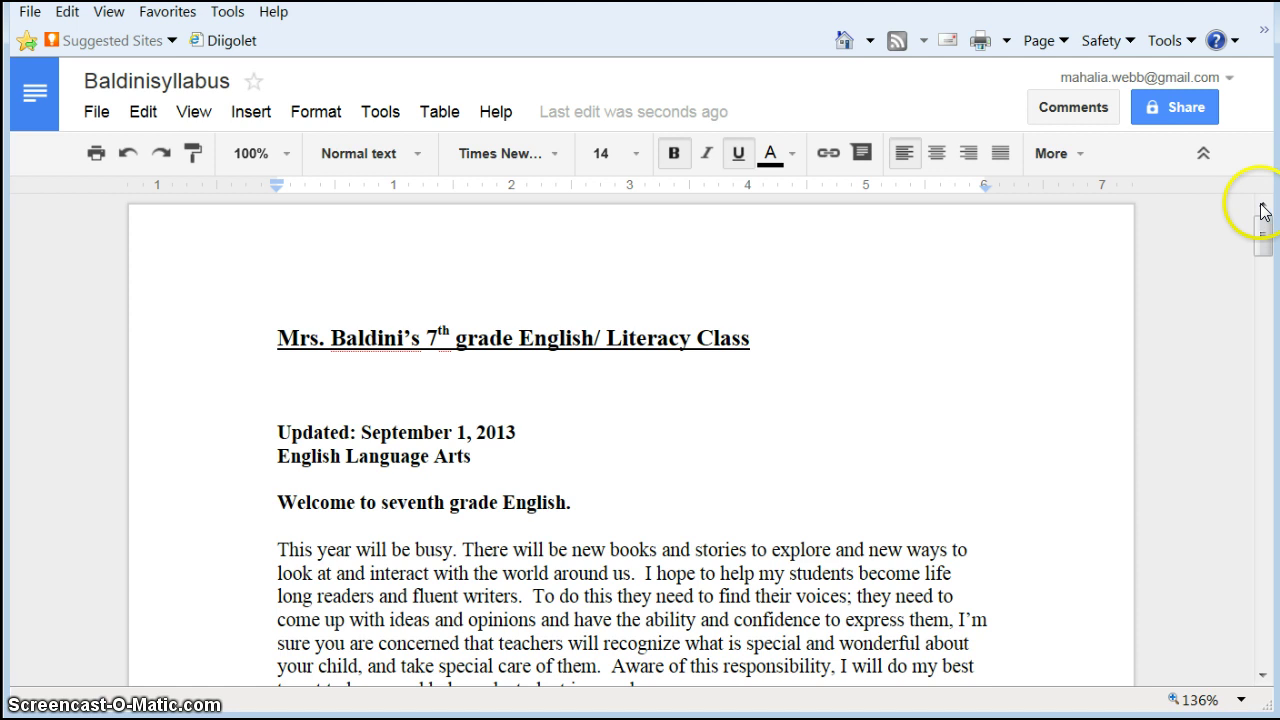
pyautogui.click(280, 335)
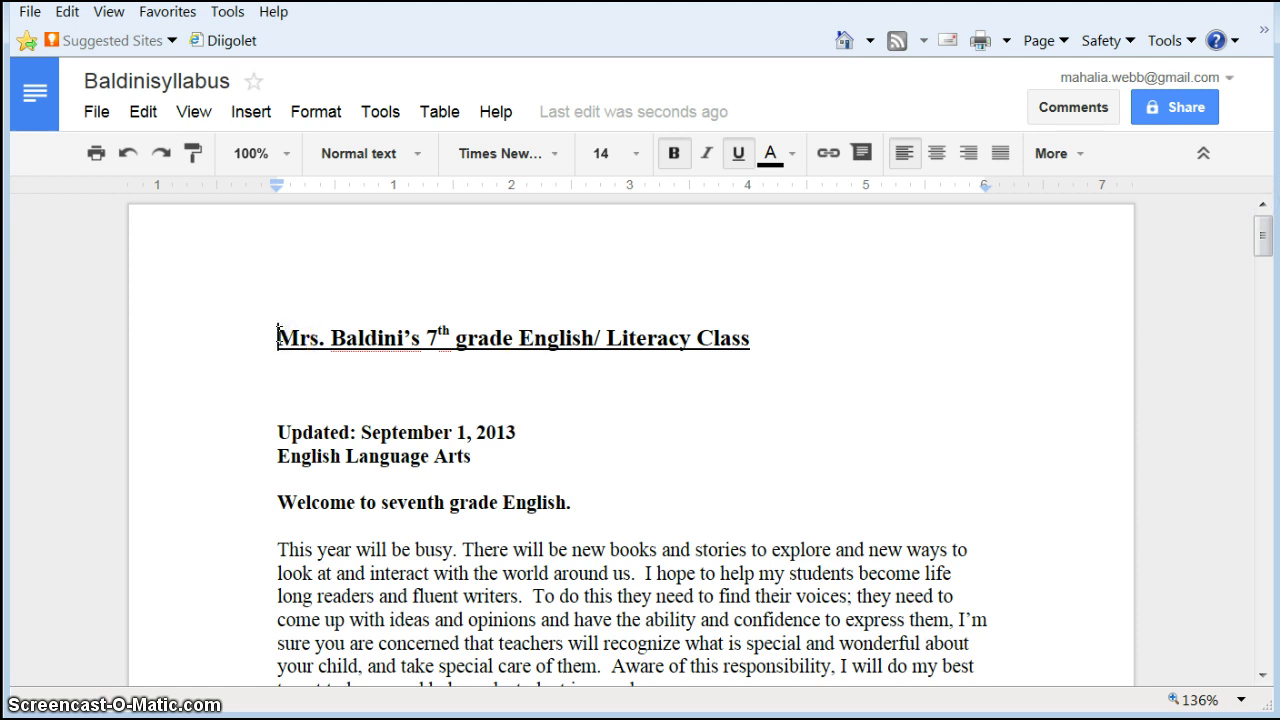
pyautogui.moveTo(280, 337); pyautogui.dragTo(883, 363)
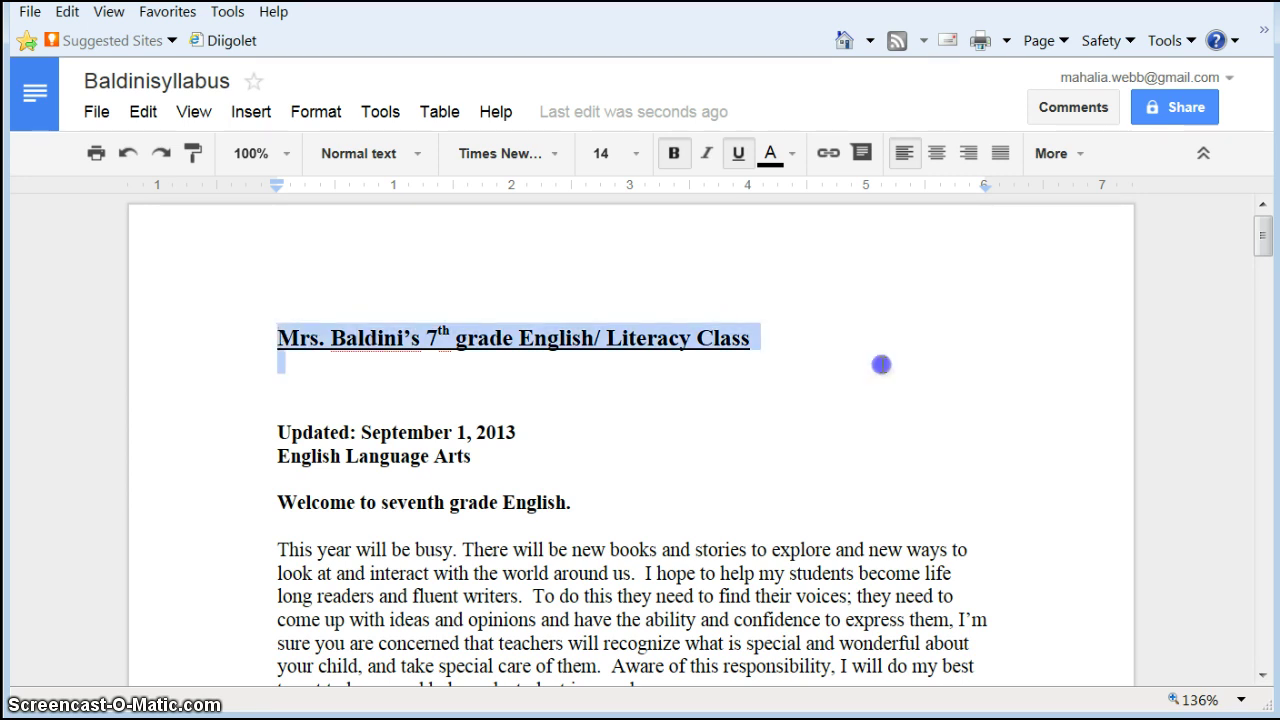
pyautogui.click(553, 155)
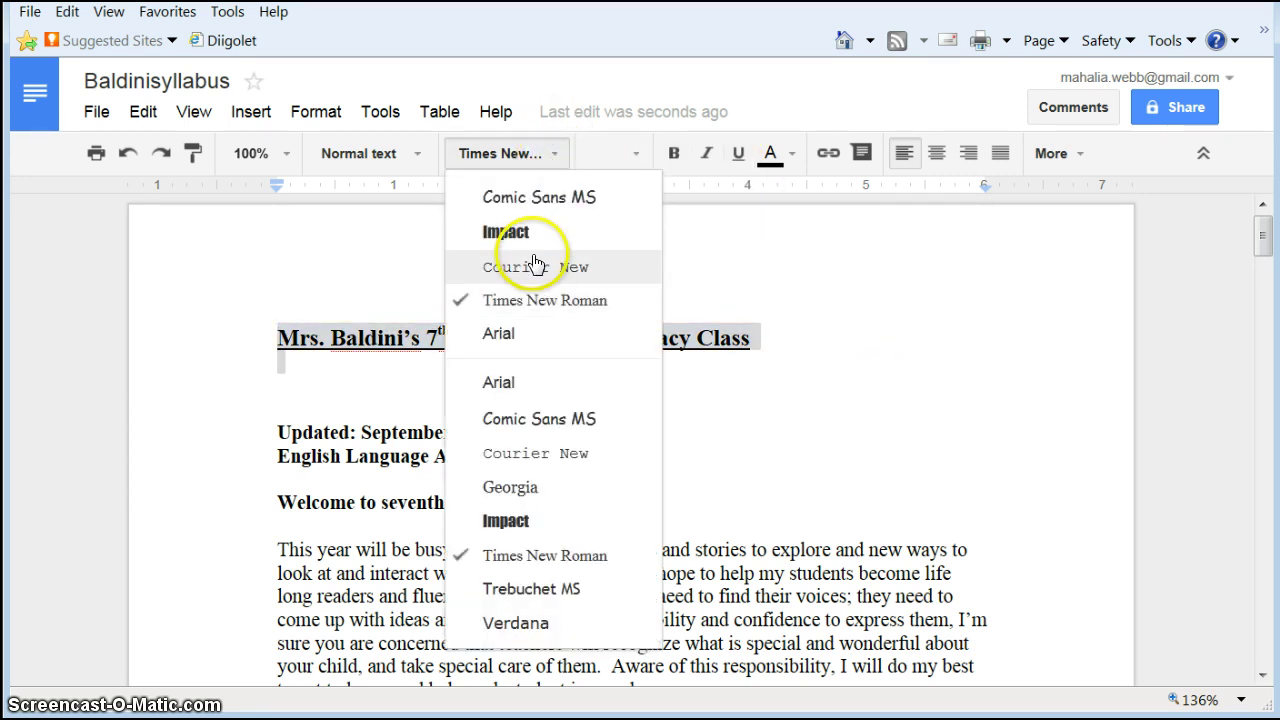
pyautogui.click(517, 524)
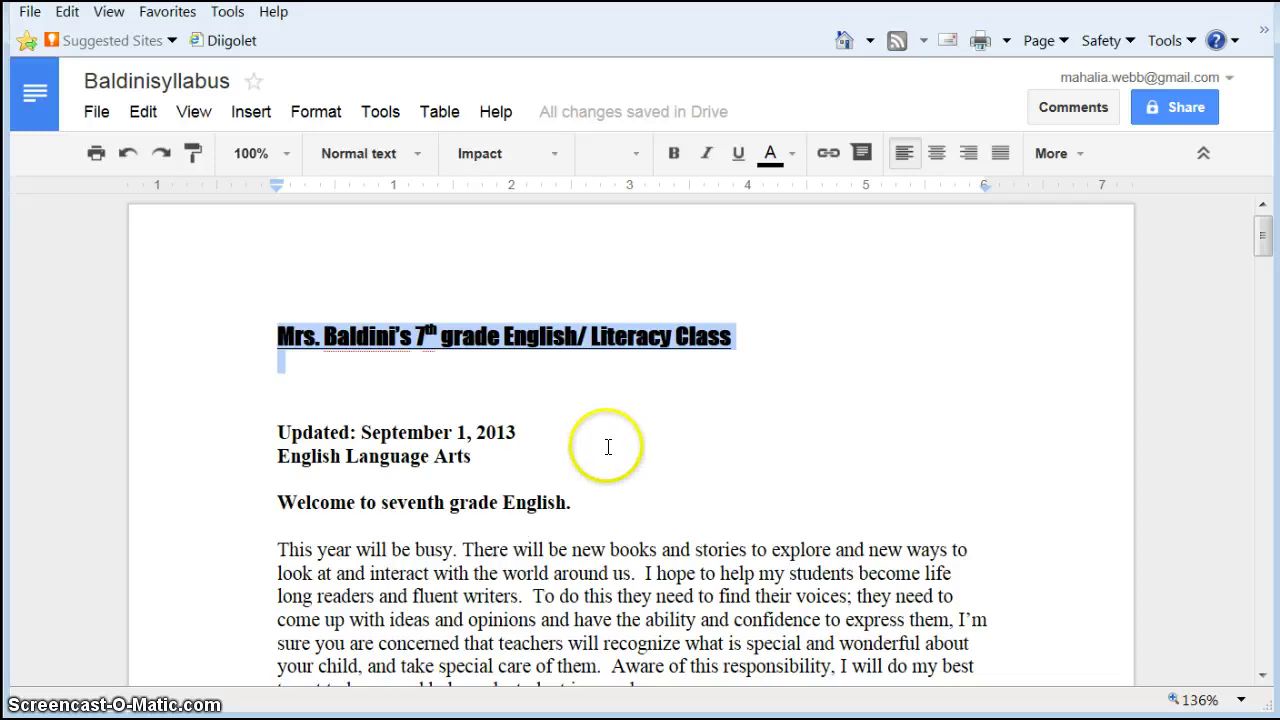
pyautogui.click(661, 418)
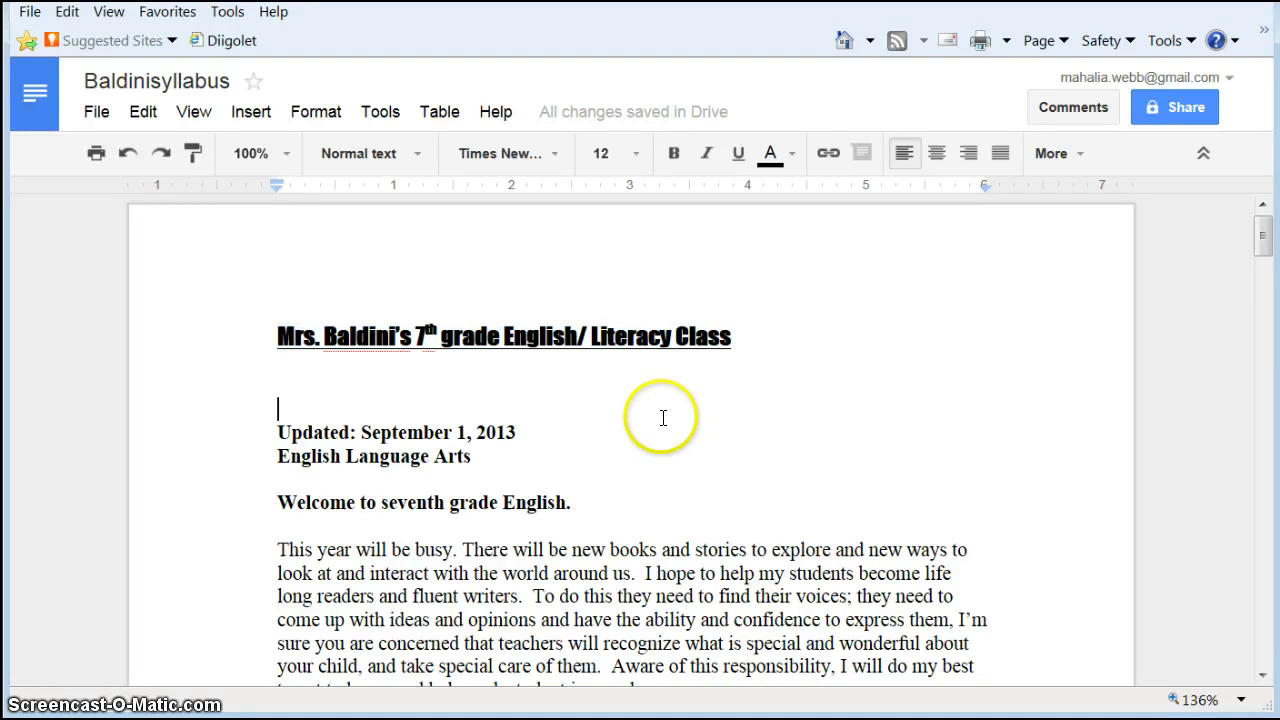
# - Set the Baldinisyllabus document's visibility to Anyone with the link with Can edit access, save it, and close the sharing settings
pyautogui.click(1180, 108)
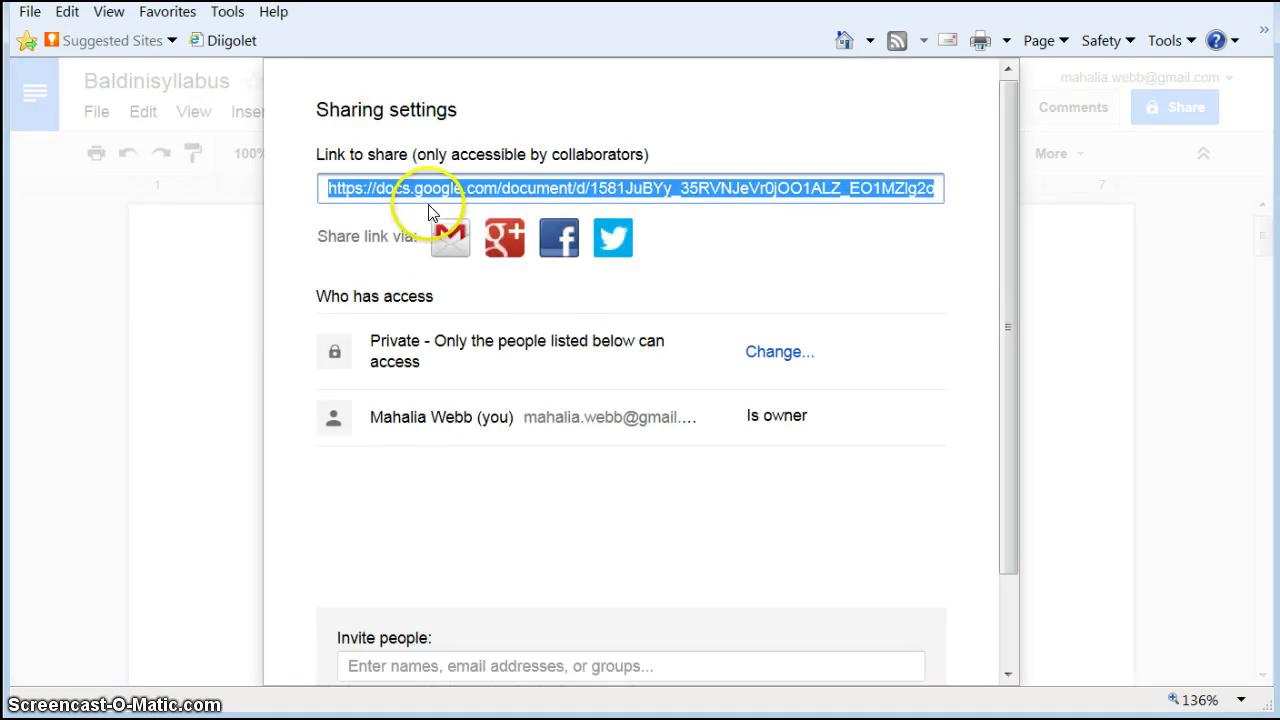
pyautogui.click(782, 350)
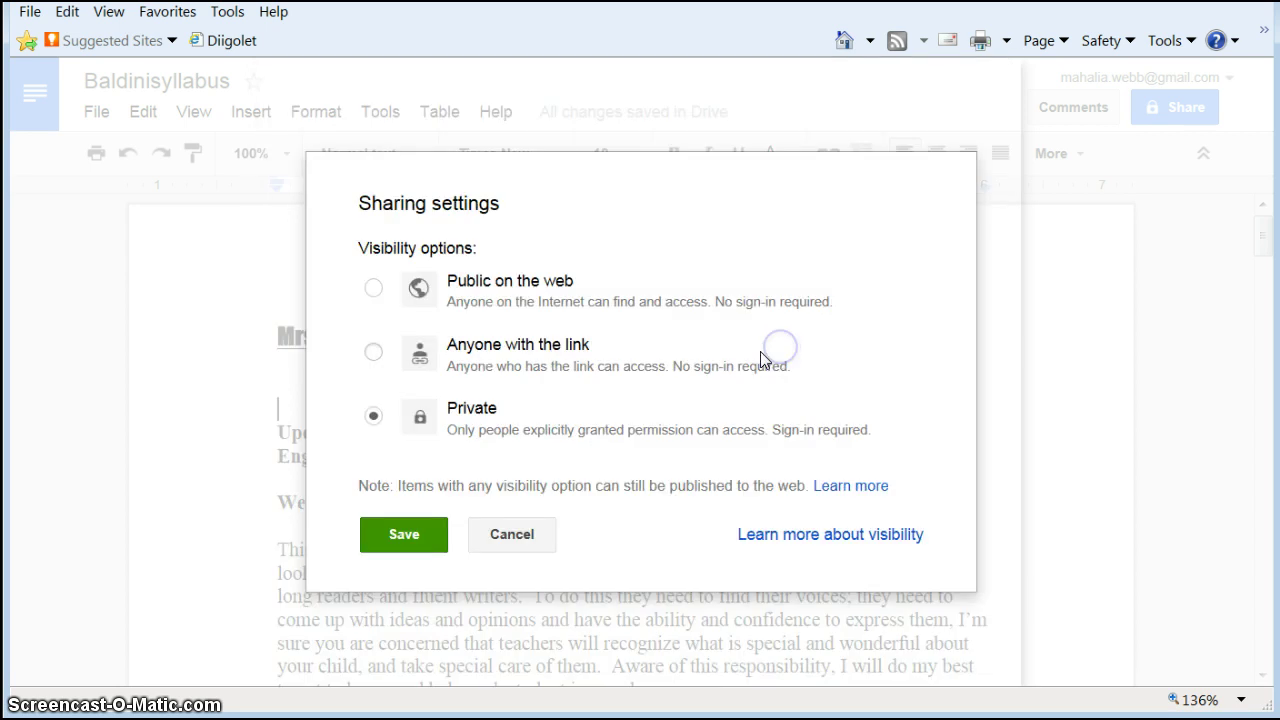
pyautogui.click(372, 354)
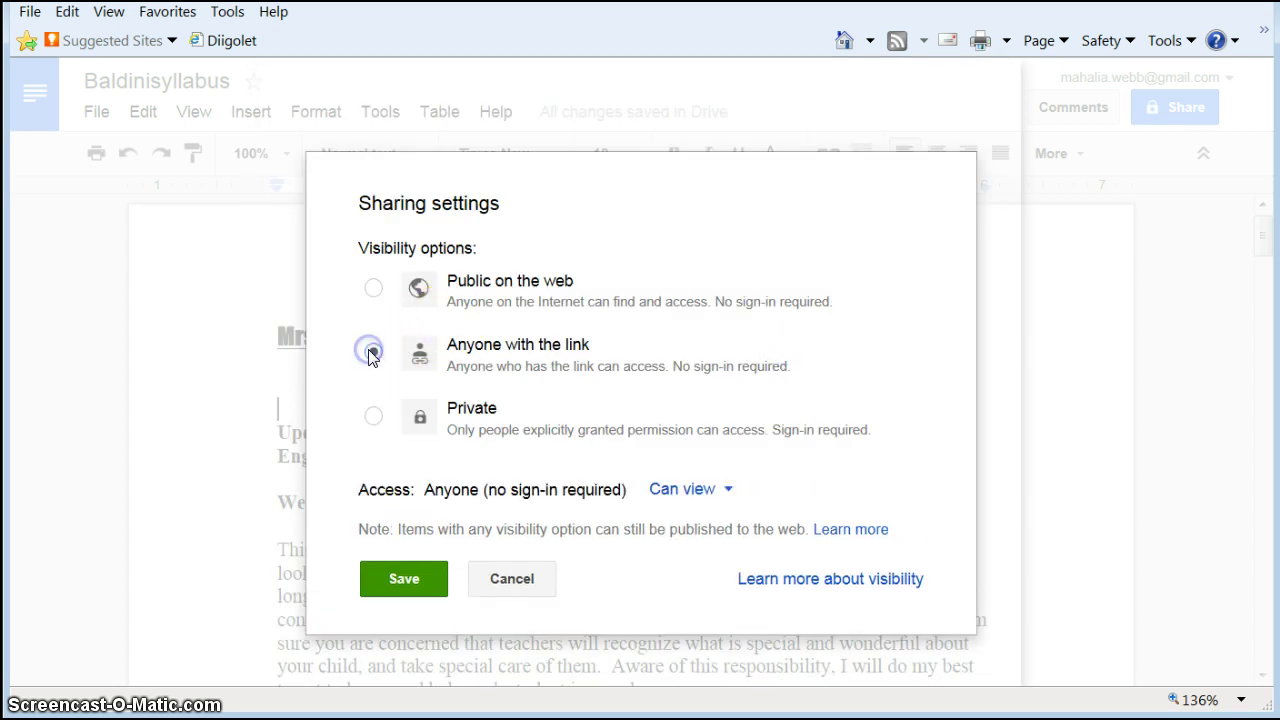
pyautogui.click(712, 490)
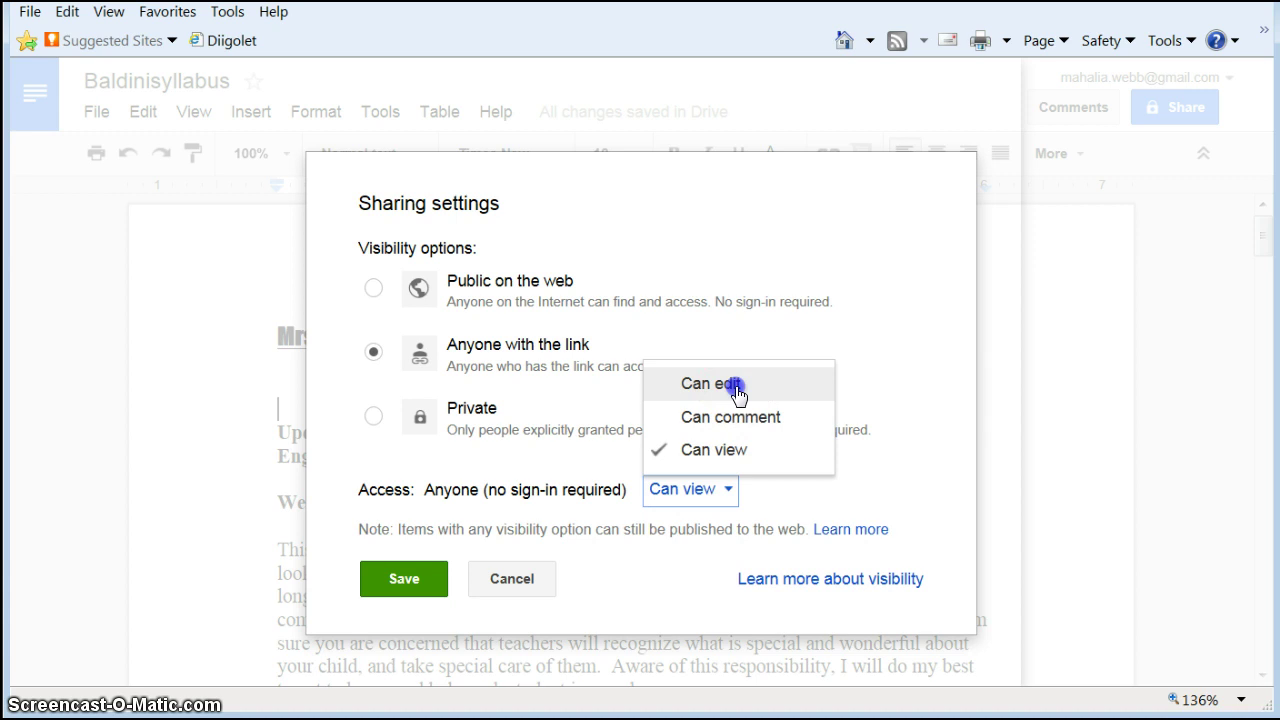
pyautogui.click(736, 390)
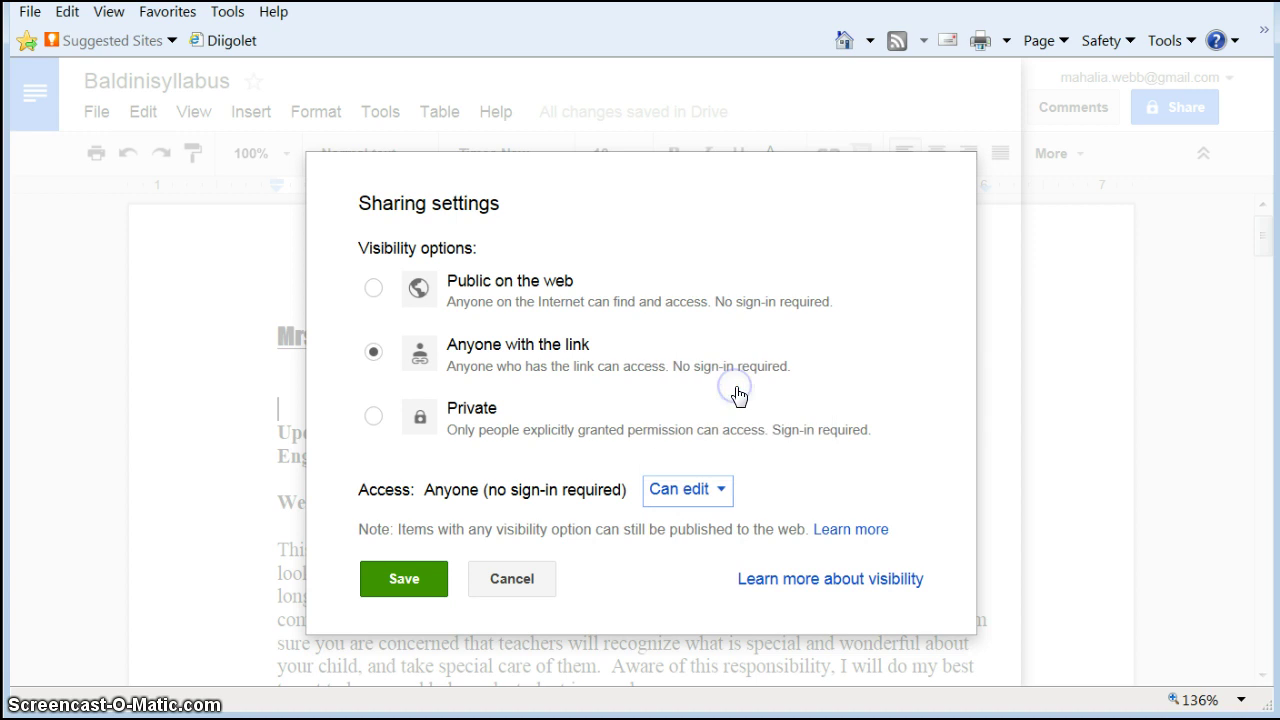
pyautogui.click(405, 578)
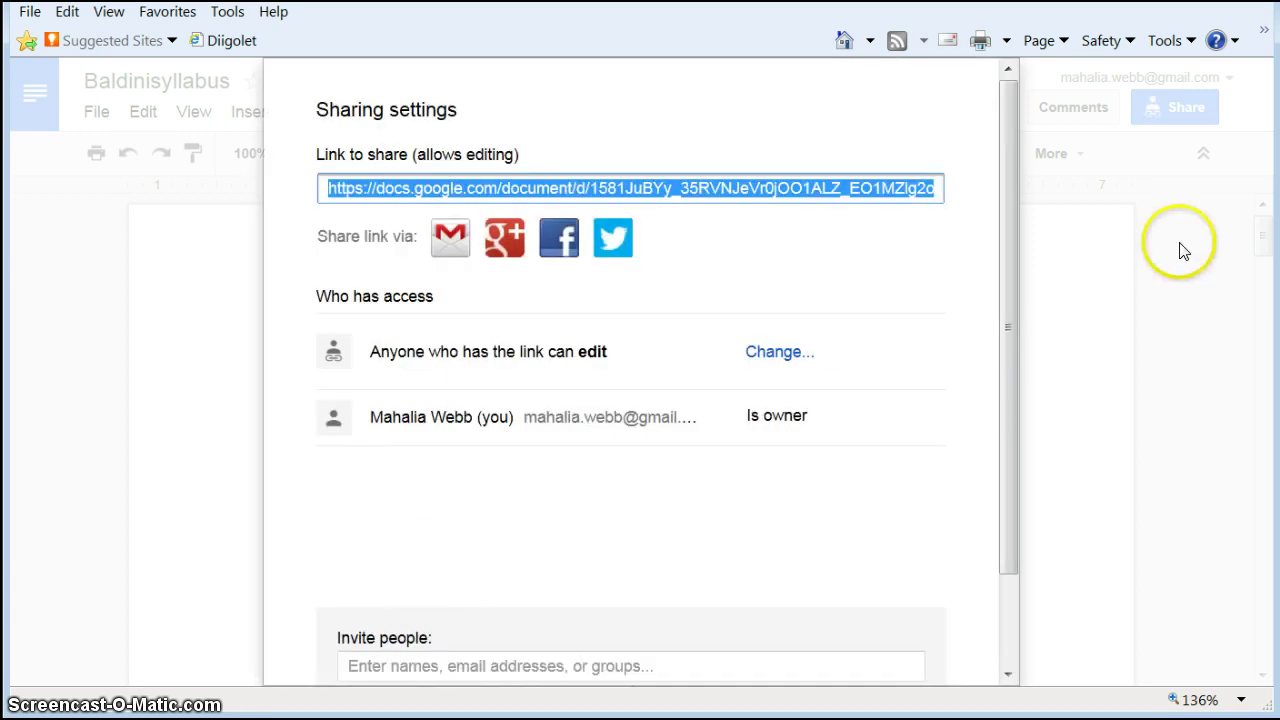
pyautogui.moveTo(1008, 122); pyautogui.dragTo(1045, 397)
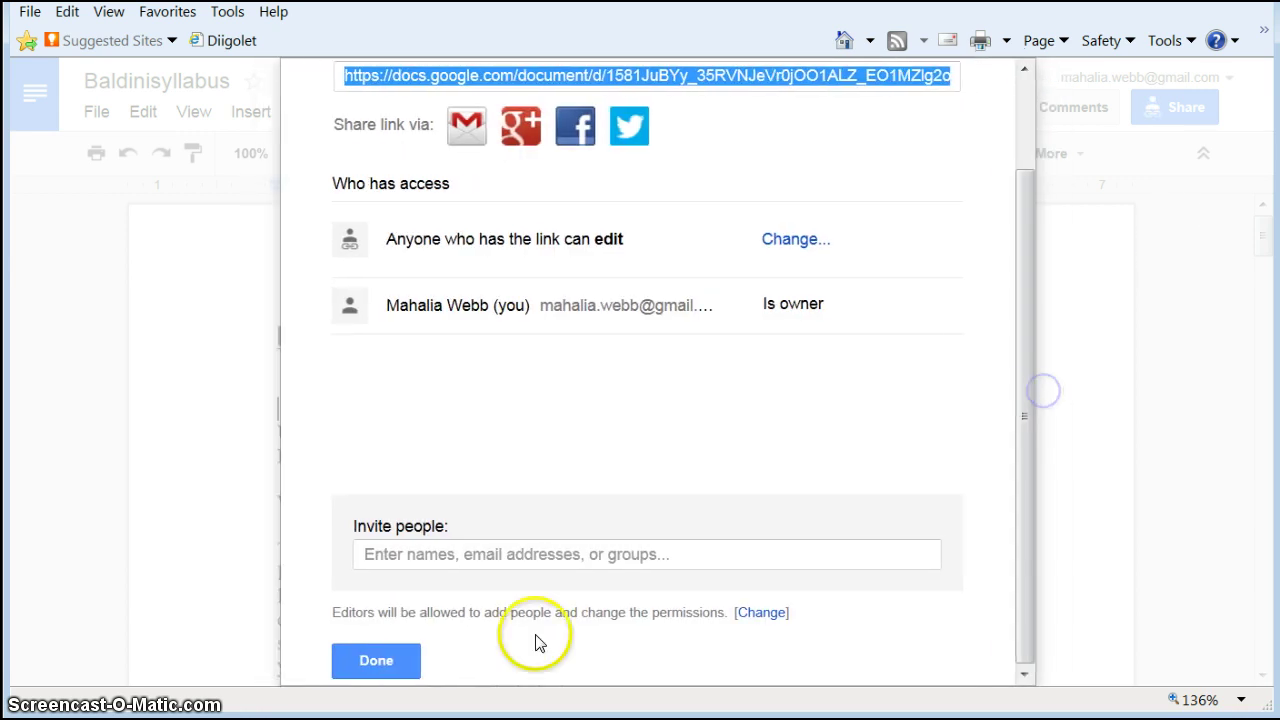
pyautogui.click(106, 661)
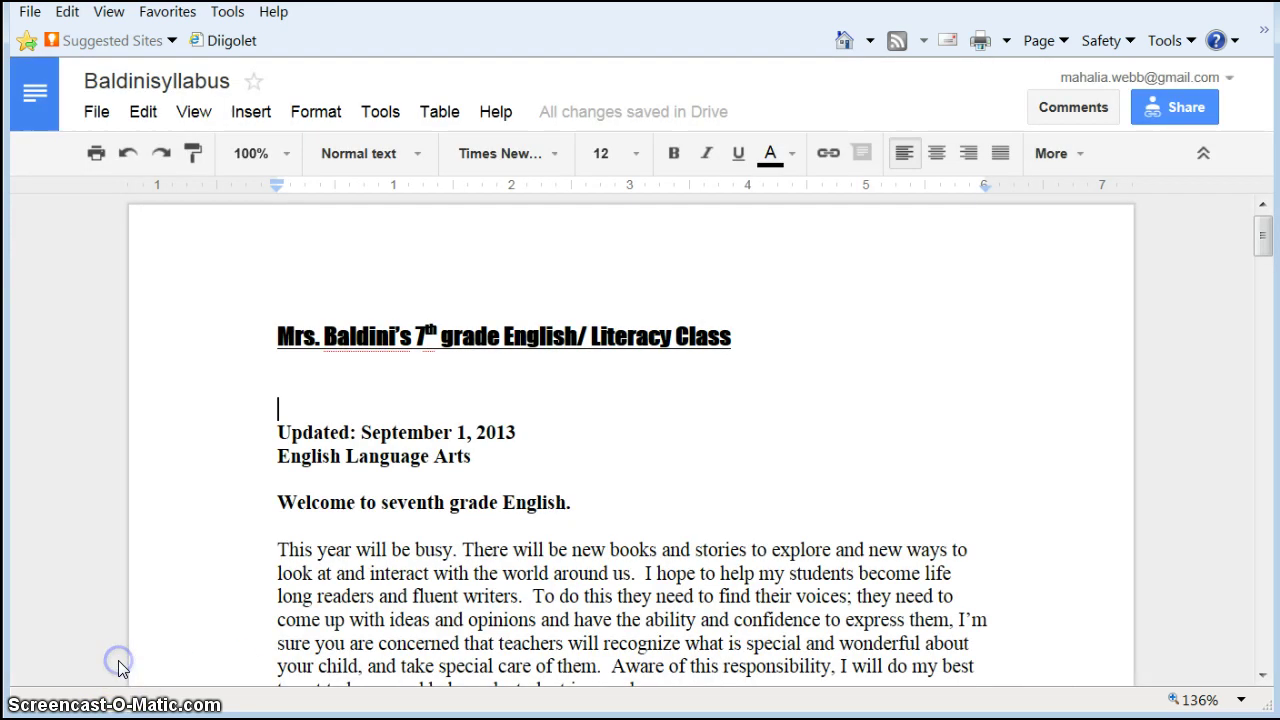
# - Make the title line underlined and bold, and change its font to Courier New
pyautogui.moveTo(255, 331); pyautogui.dragTo(811, 338)
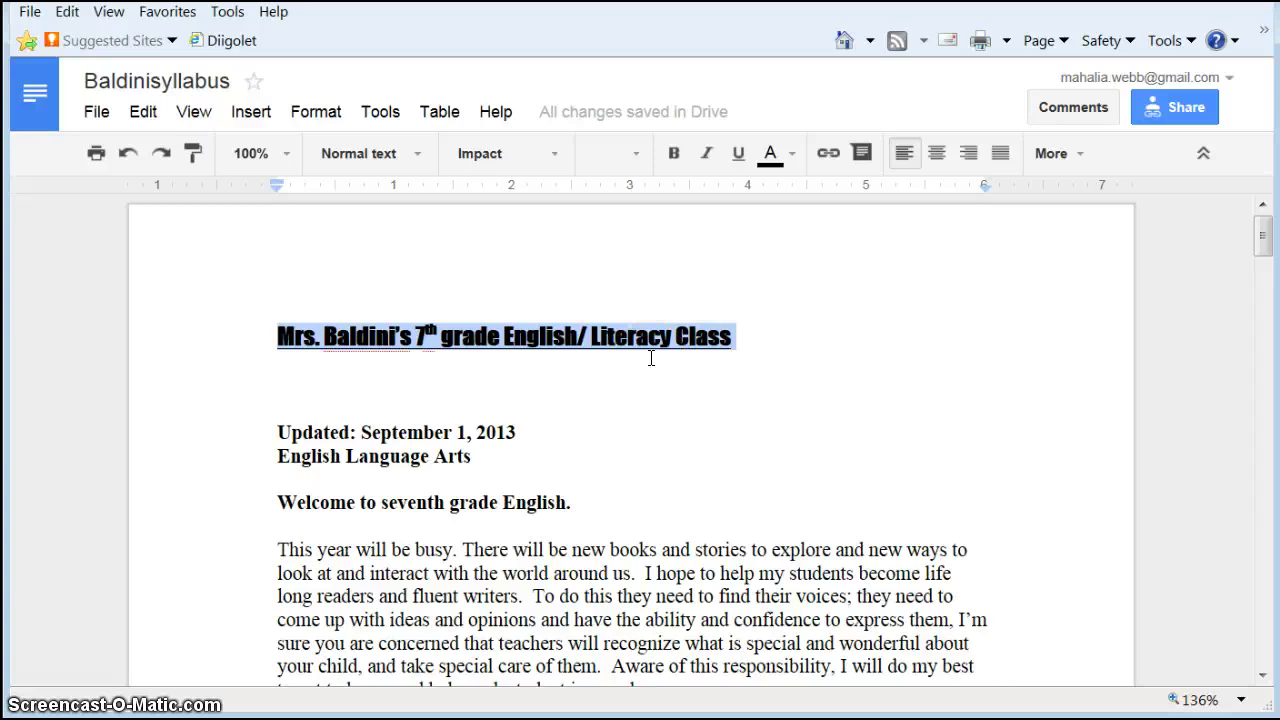
pyautogui.click(738, 160)
pyautogui.click(674, 157)
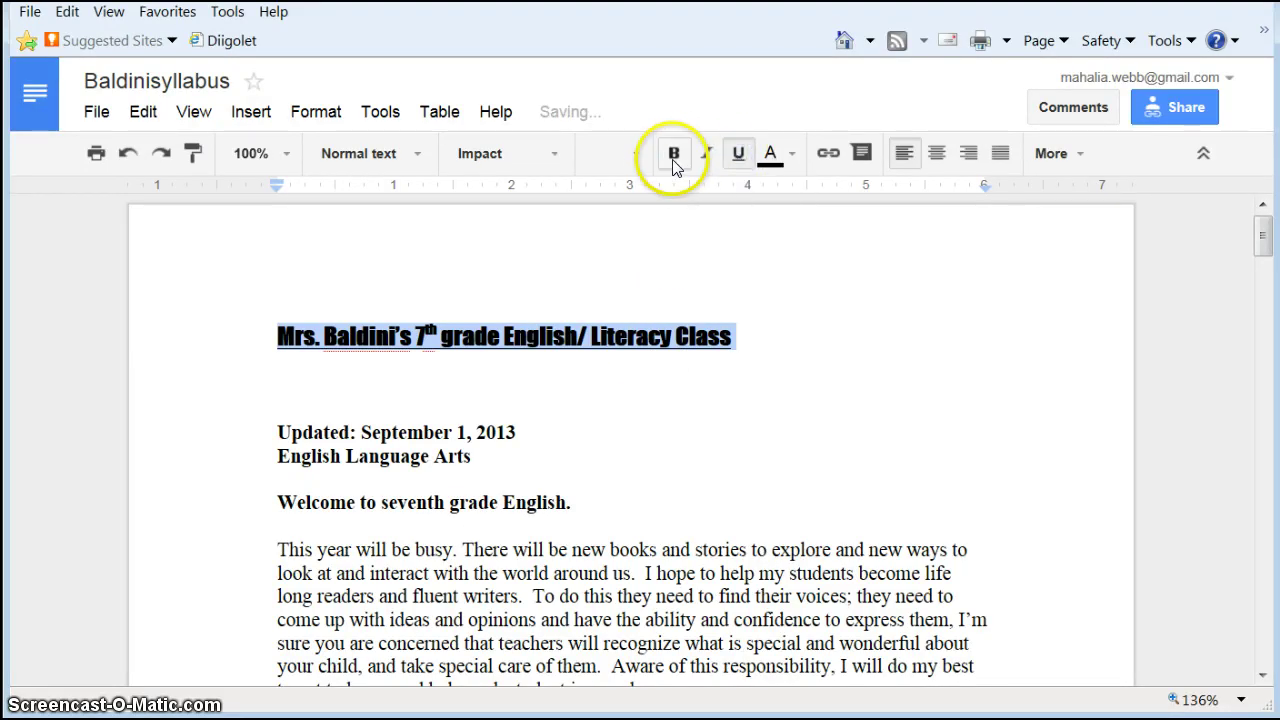
pyautogui.click(545, 160)
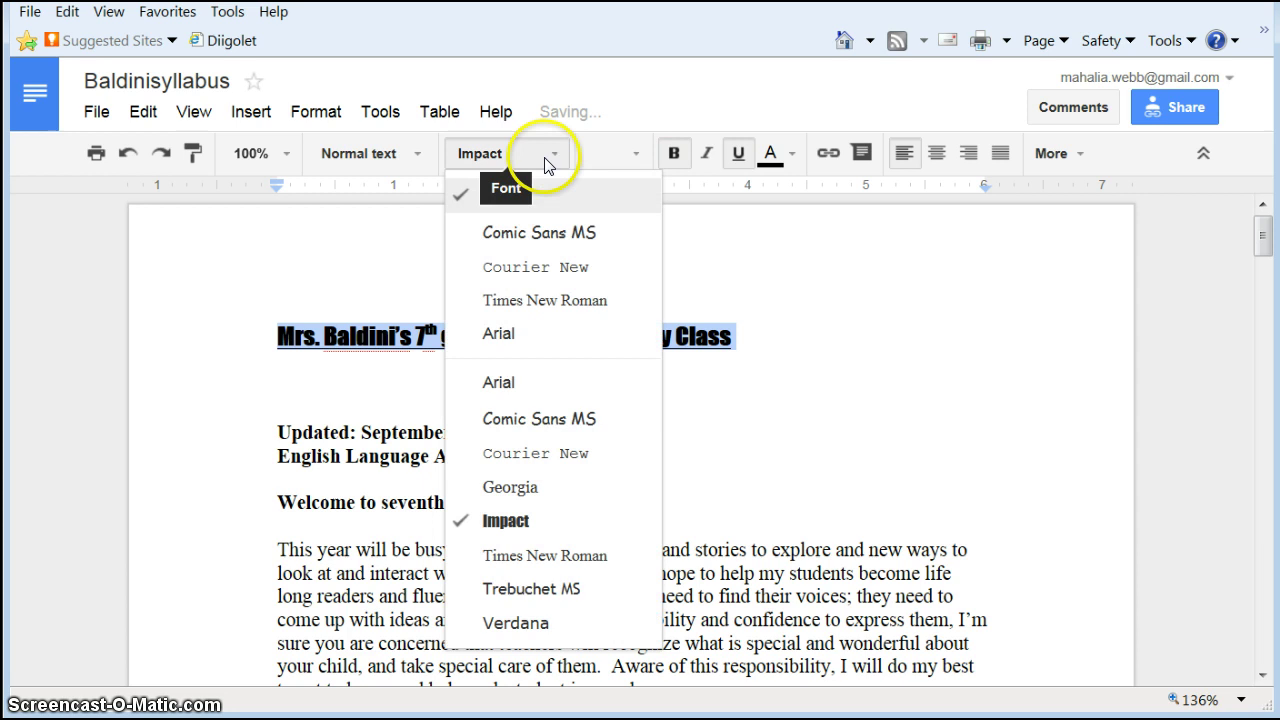
pyautogui.click(525, 455)
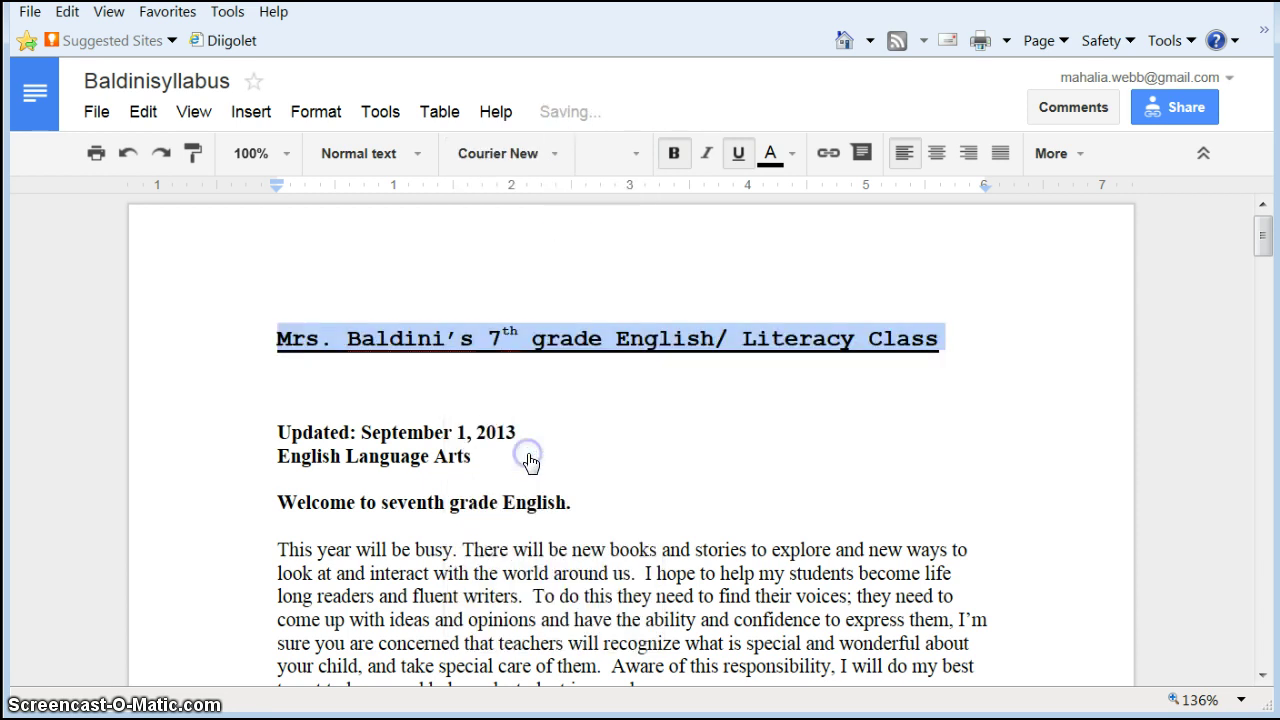
pyautogui.click(642, 440)
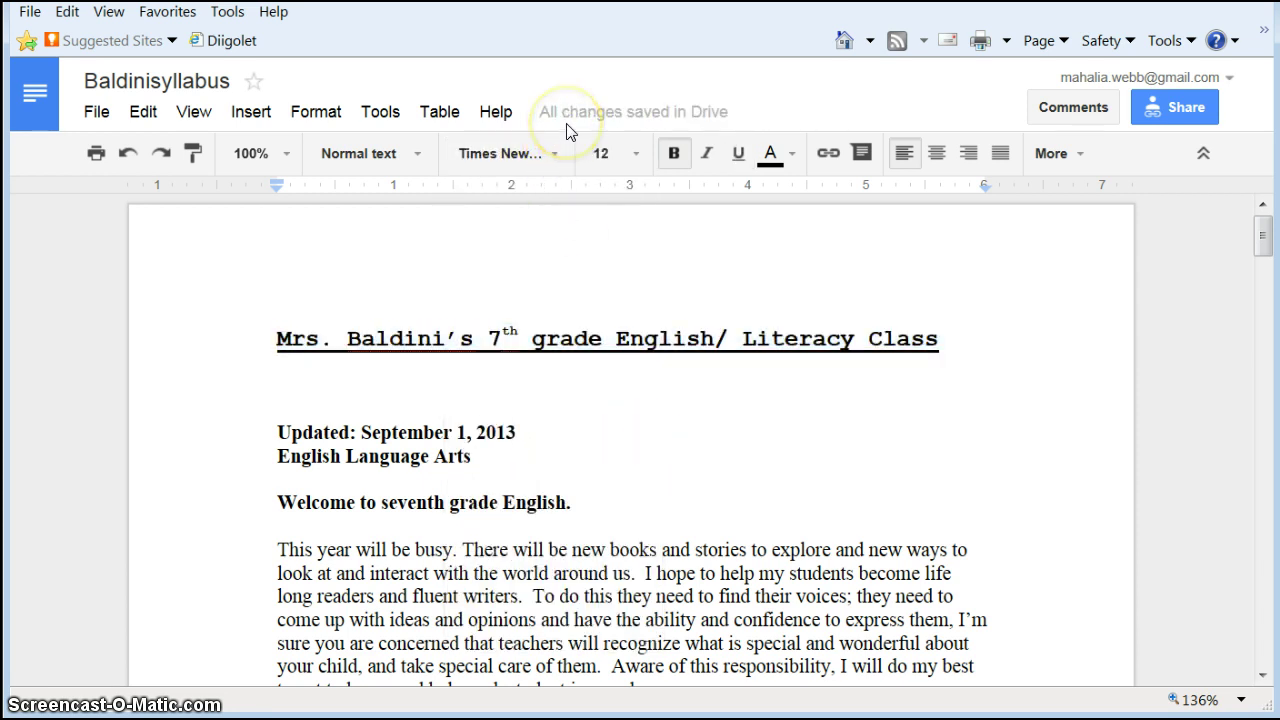
# - Return to the My Drive file list and close the finished upload window
pyautogui.click(466, 432)
pyautogui.click(798, 1)
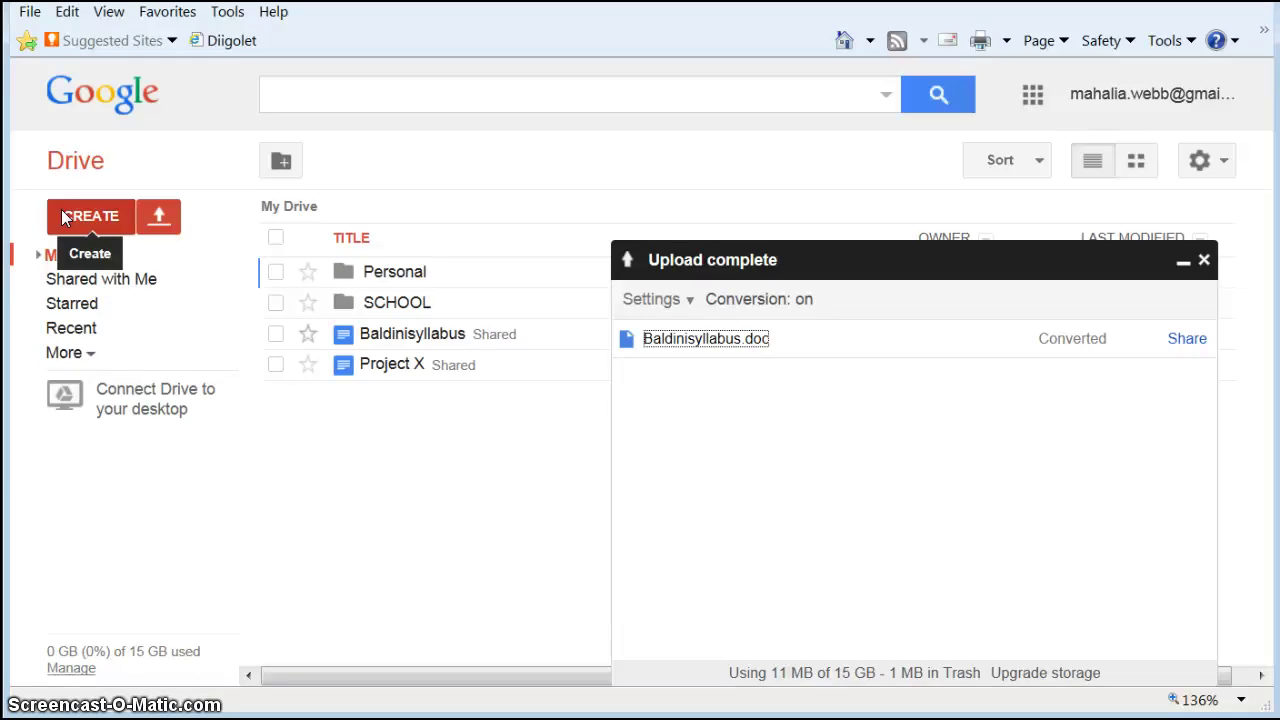
pyautogui.click(1203, 263)
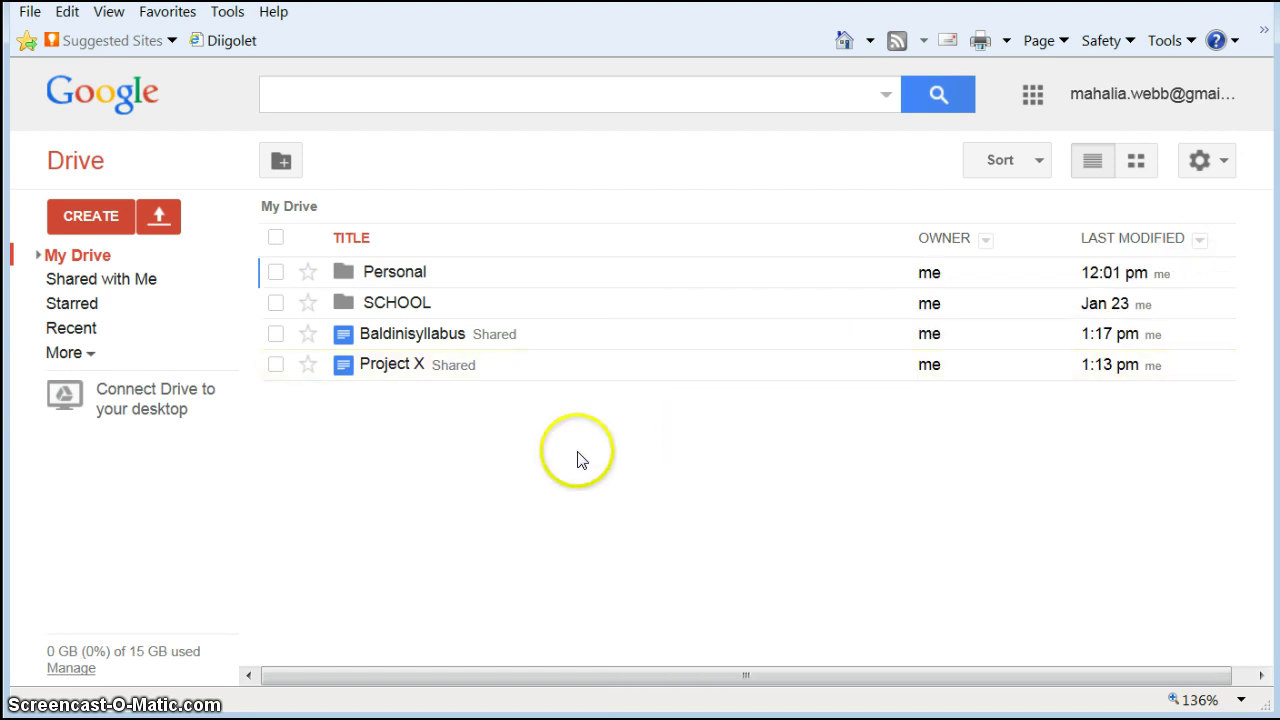